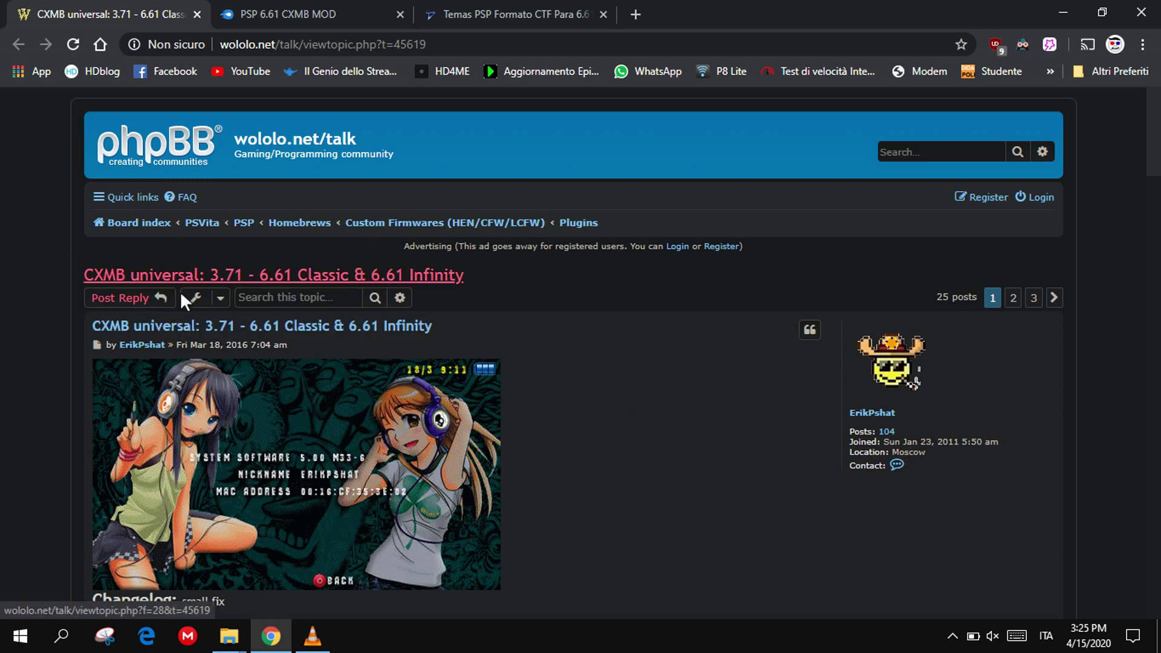
- Read the CXMB thread's install steps and attachment, then show the 'PSP 6.61 CXMB MOD.rar' MediaFire page
{"action": "scroll", "coordinate": [63, 406], "scroll_direction": "down", "scroll_amount": 13}
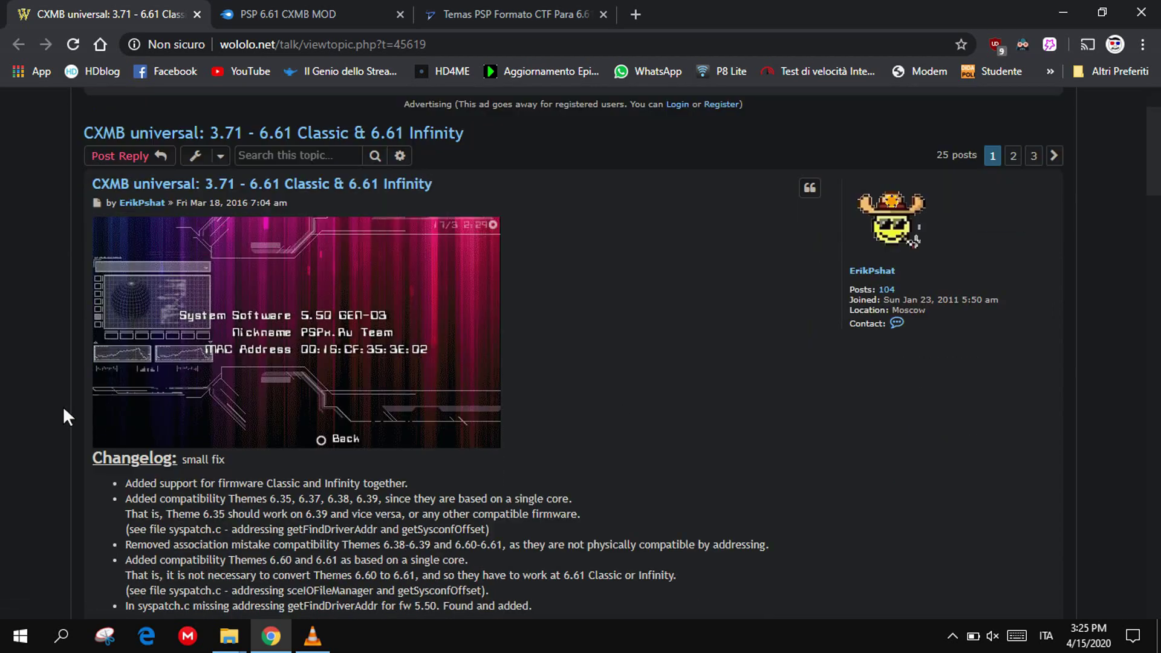
{"action": "scroll", "coordinate": [62, 405], "scroll_direction": "down", "scroll_amount": 2}
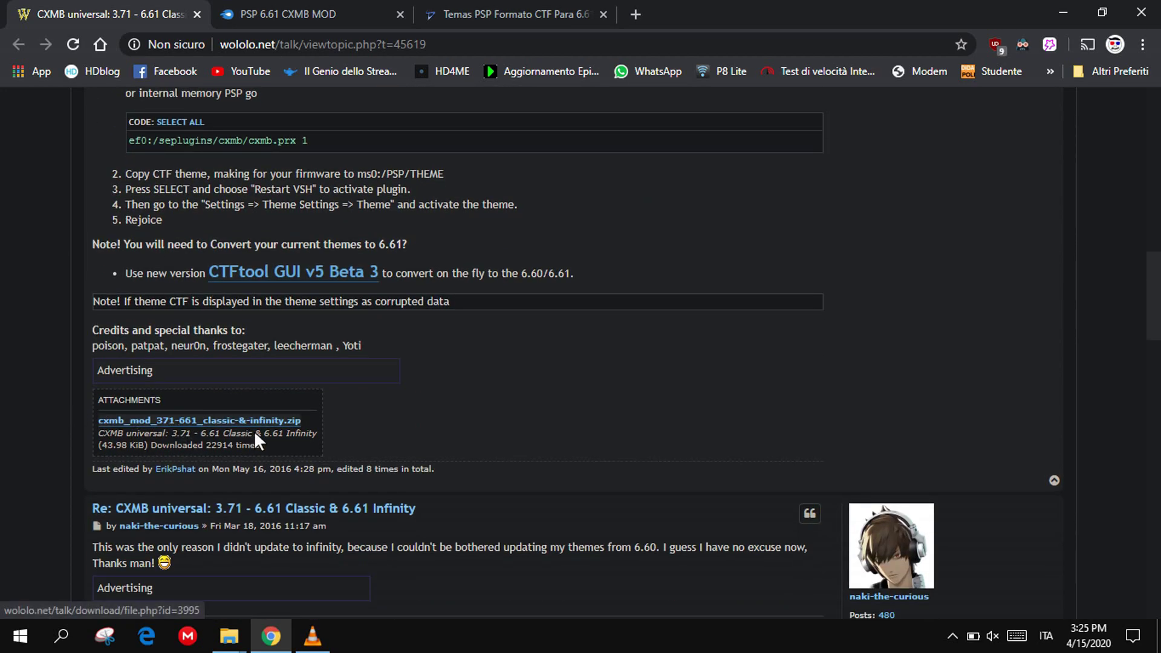
{"action": "left_click", "coordinate": [285, 11]}
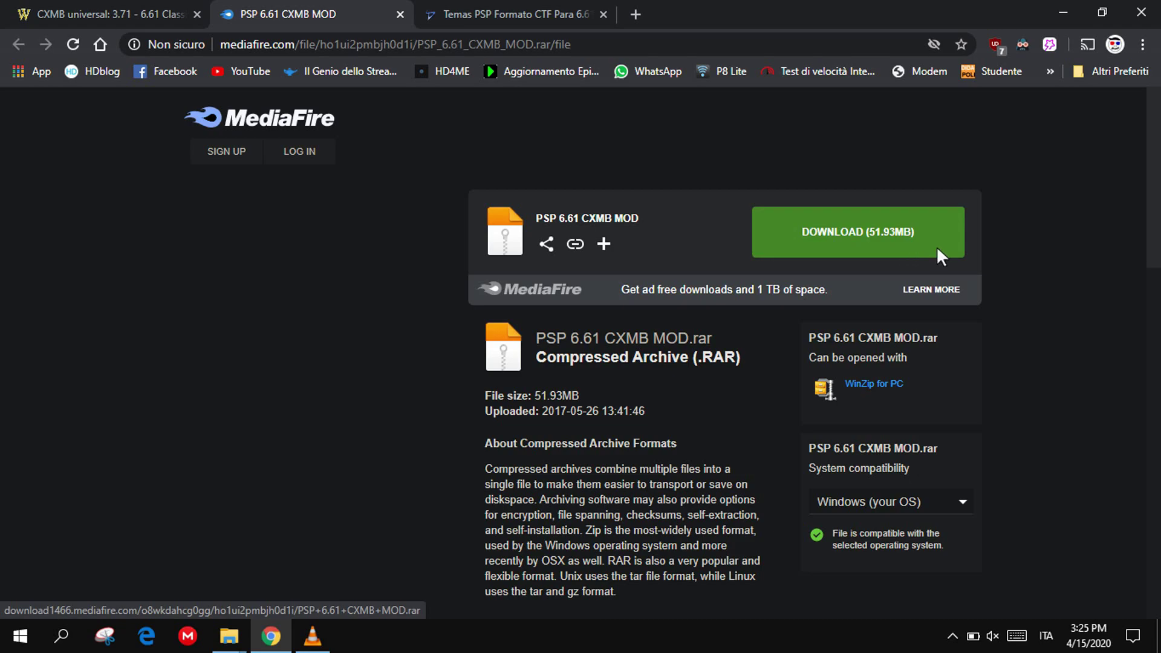
- Show the 'Temas PSP Formato CTF Para 6.61' article and scroll past Random CTF and Allure to Allure v2.0 Carbon
{"action": "left_click", "coordinate": [460, 11]}
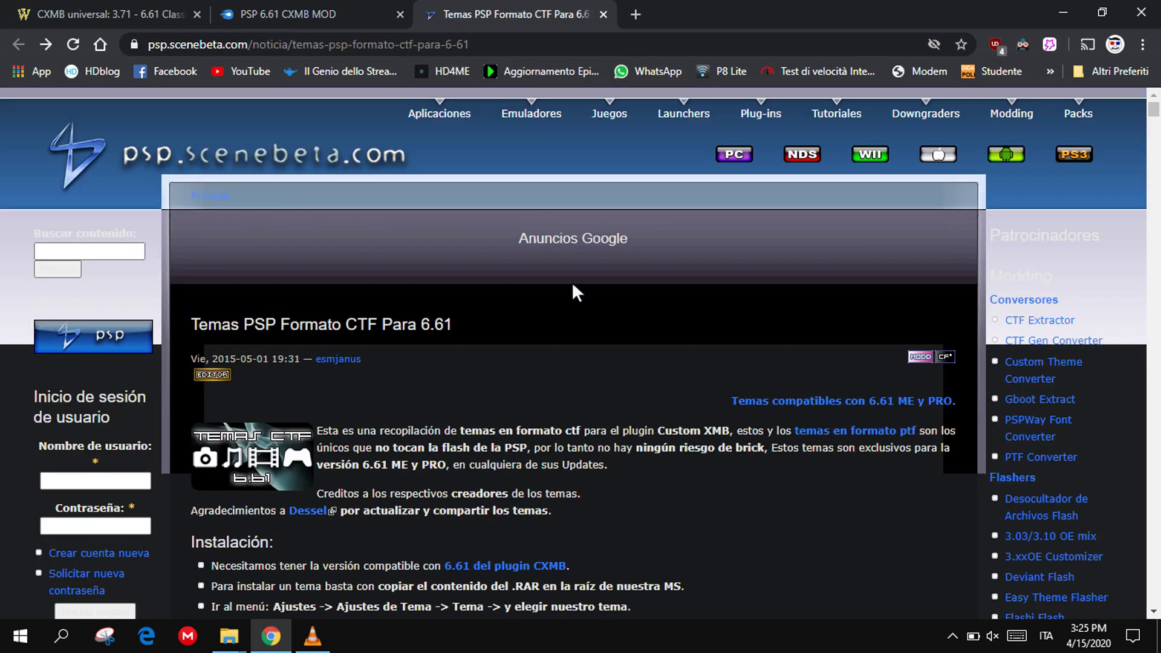
{"action": "scroll", "coordinate": [606, 392], "scroll_direction": "down", "scroll_amount": 10}
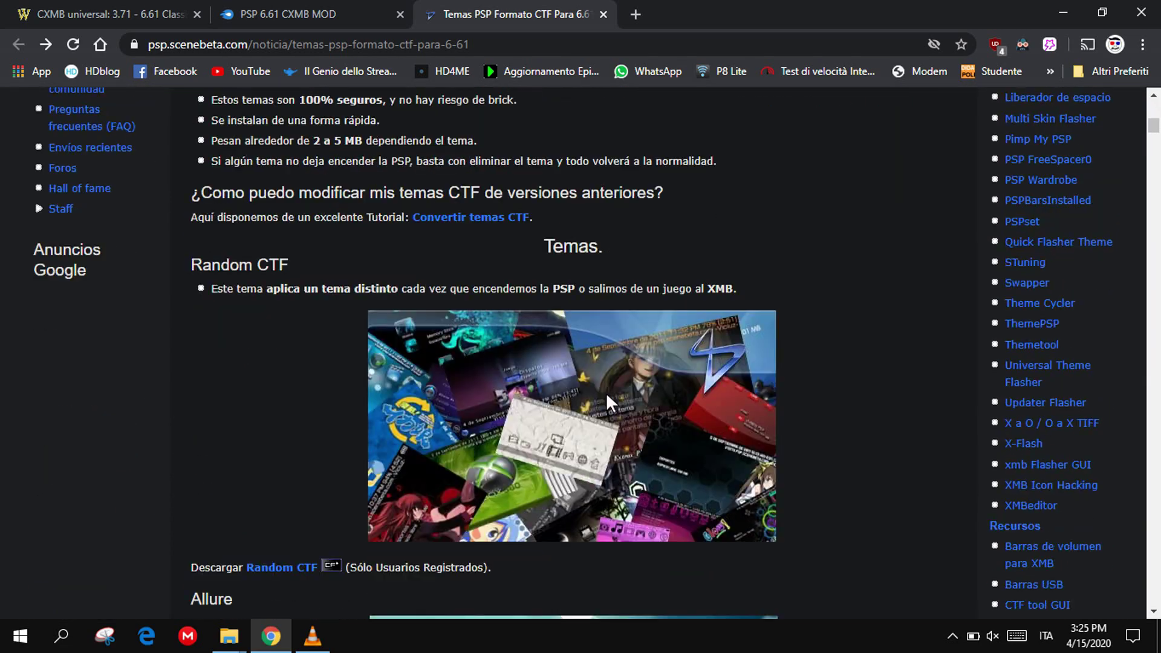
{"action": "scroll", "coordinate": [606, 392], "scroll_direction": "down", "scroll_amount": 4}
{"action": "scroll", "coordinate": [607, 392], "scroll_direction": "down", "scroll_amount": 5}
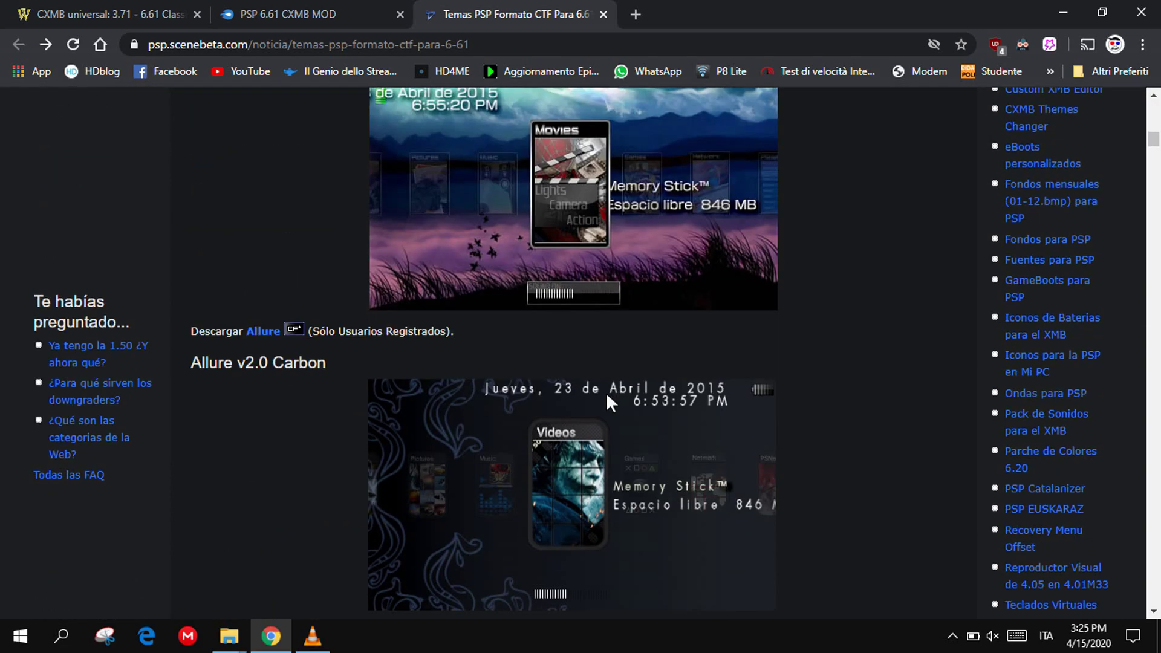
{"action": "scroll", "coordinate": [606, 393], "scroll_direction": "down", "scroll_amount": 1}
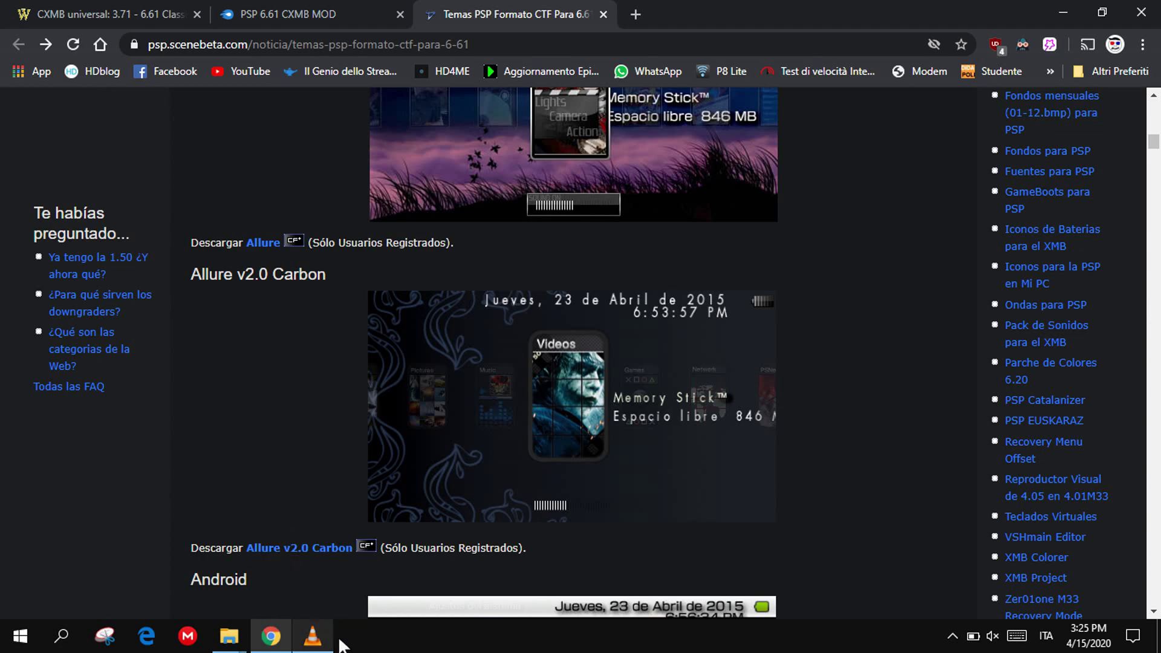
- Extract the cxmb_mod_371-661_classic-&-infinity zip into its own folder in Downloads
{"action": "left_click", "coordinate": [270, 635]}
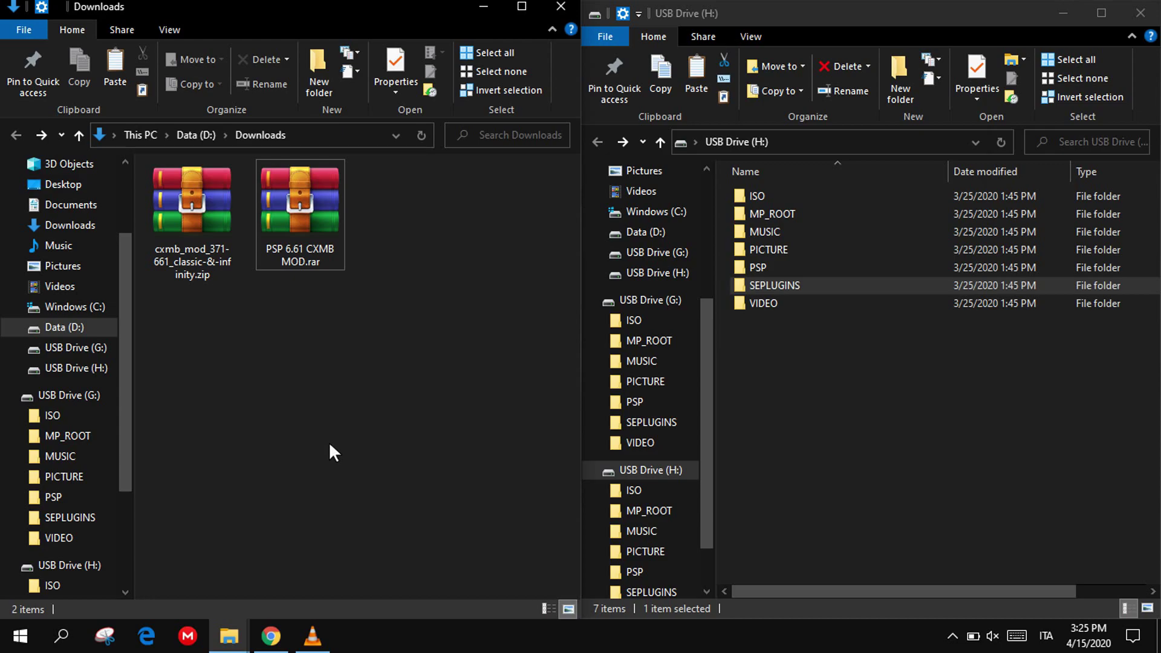
{"action": "left_click", "coordinate": [202, 243]}
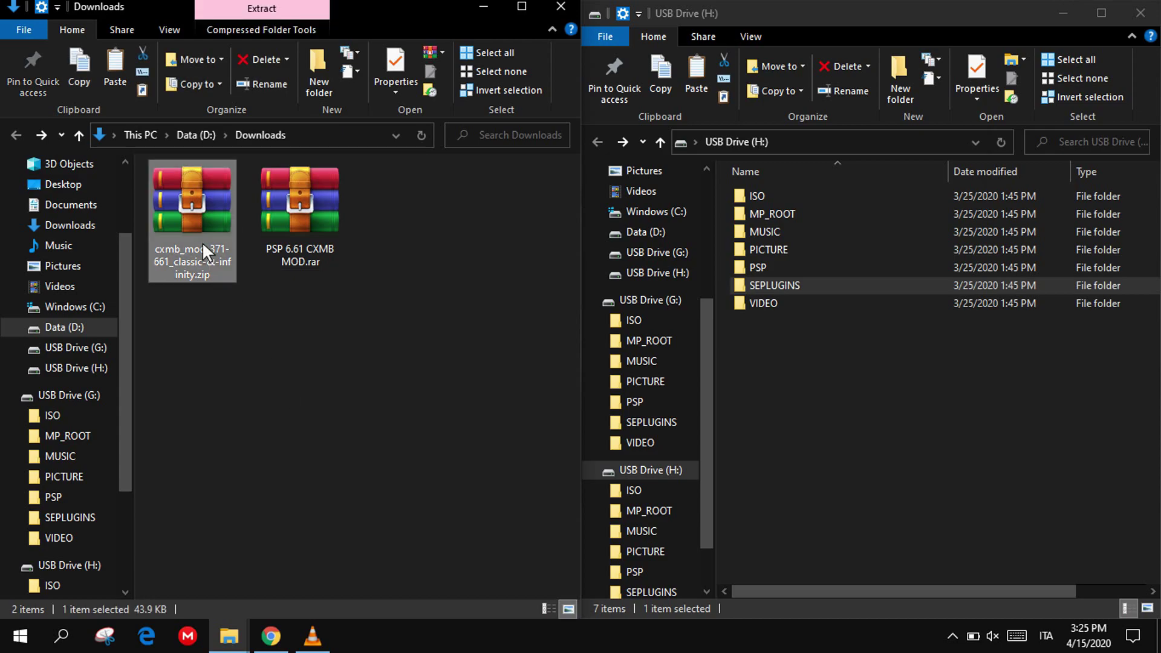
{"action": "right_click", "coordinate": [203, 242]}
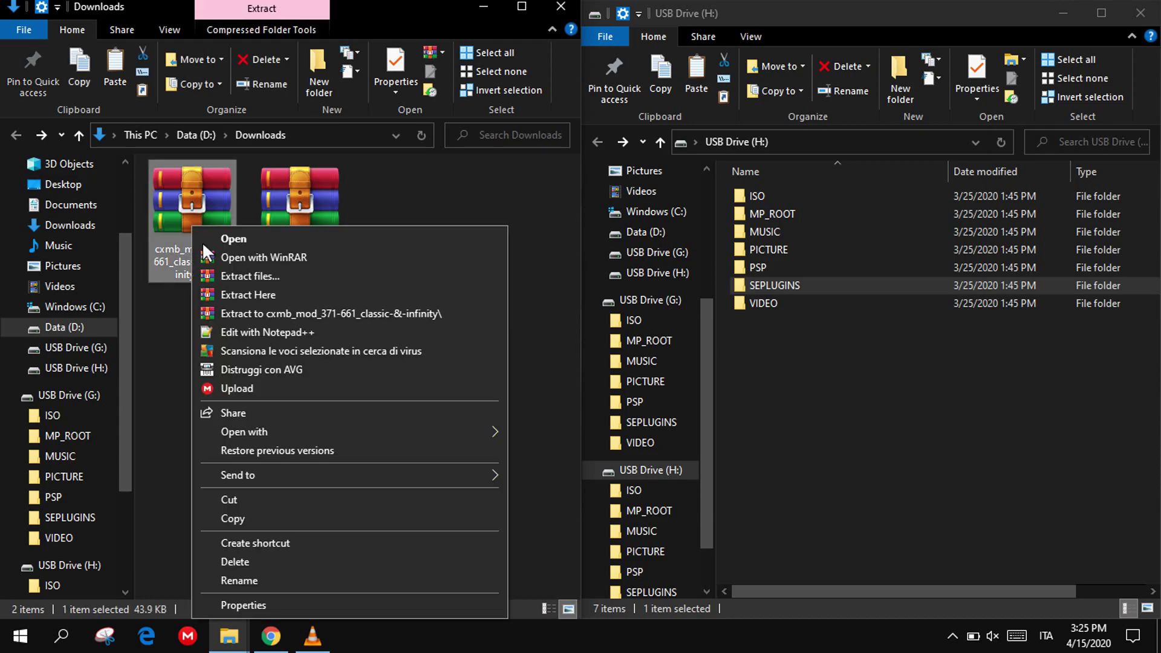
{"action": "left_click", "coordinate": [345, 330]}
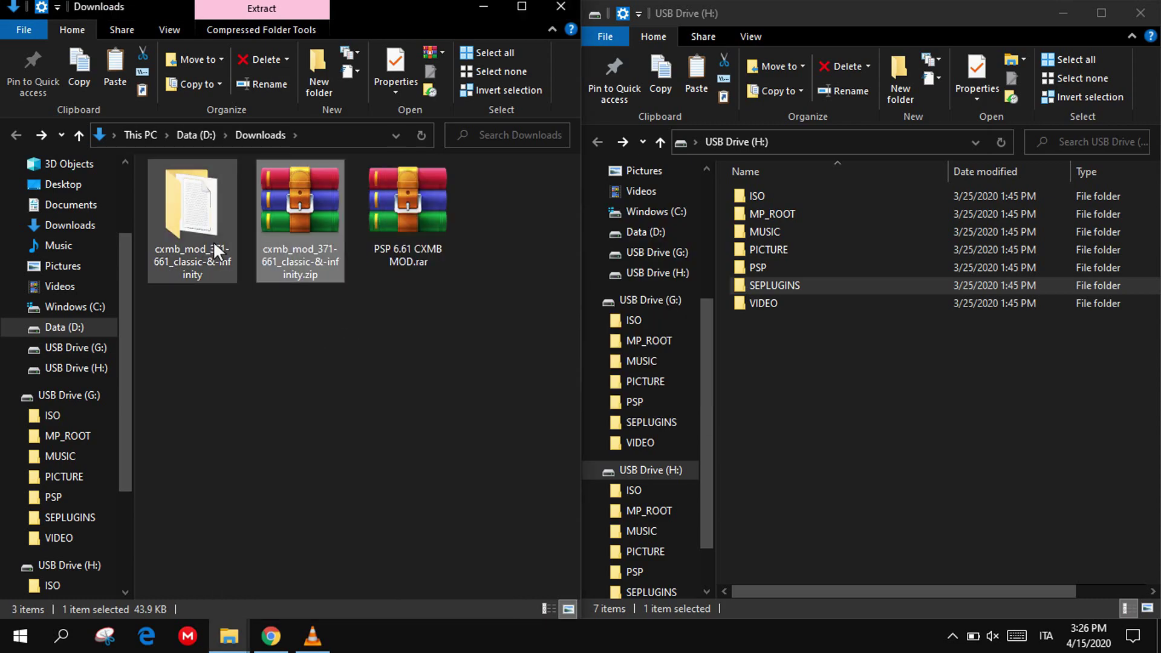
- Extract PSP 6.61 CXMB MOD.rar into a 'PSP 6.61 CXMB MOD' folder
{"action": "right_click", "coordinate": [384, 208]}
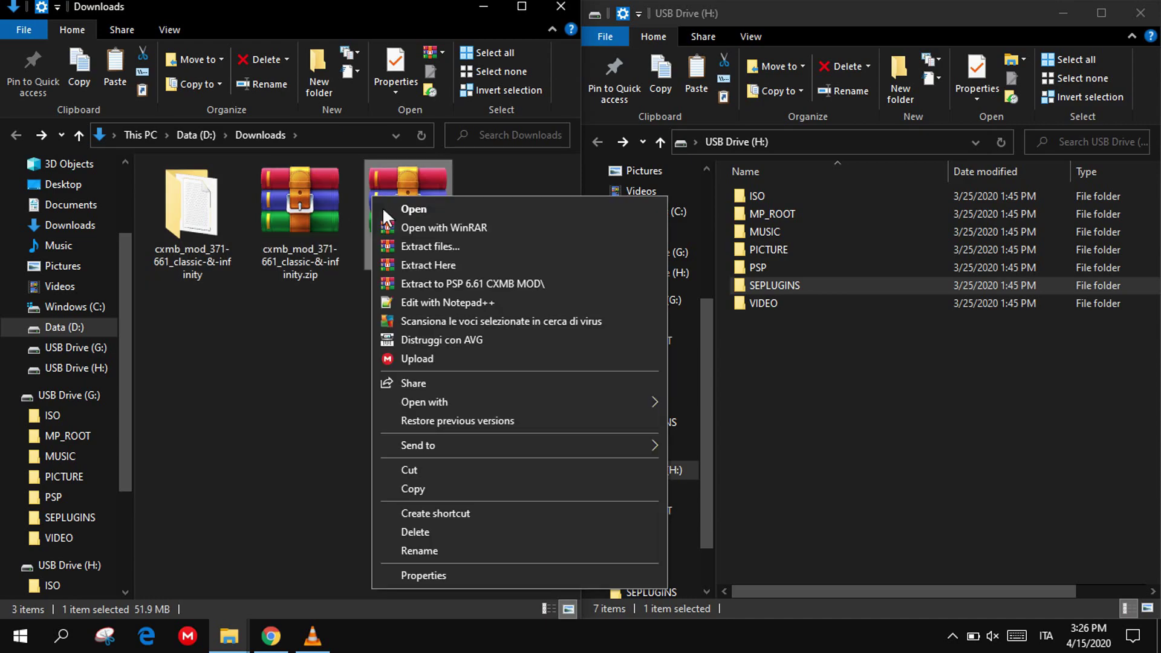
{"action": "left_click", "coordinate": [498, 298]}
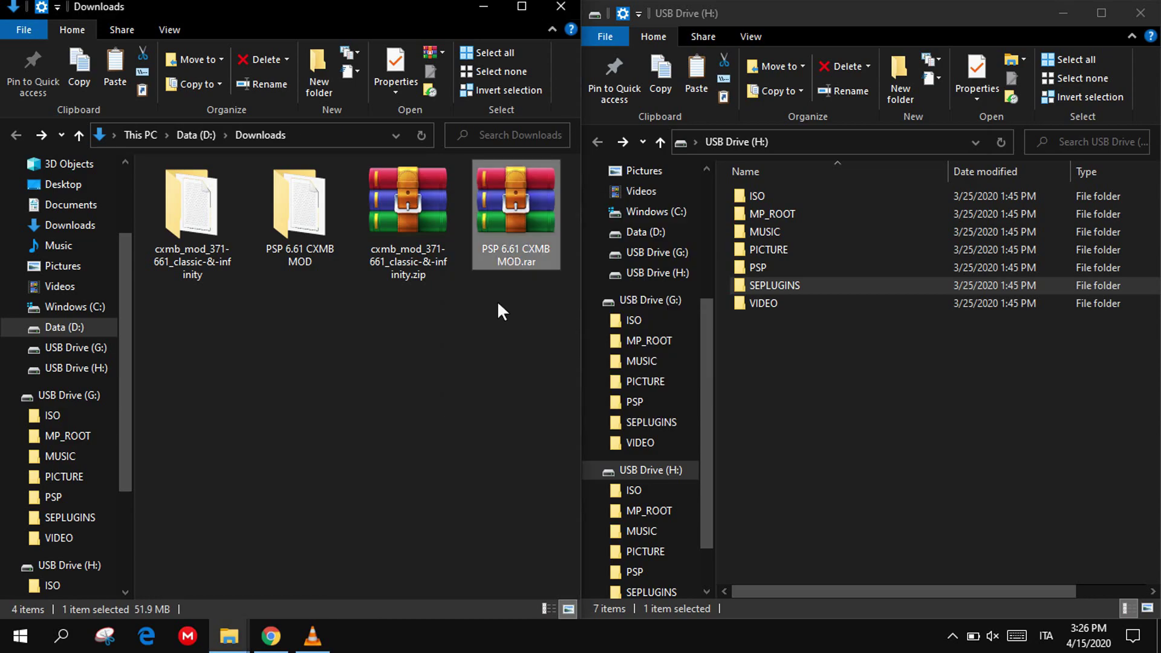
{"action": "left_click", "coordinate": [387, 393]}
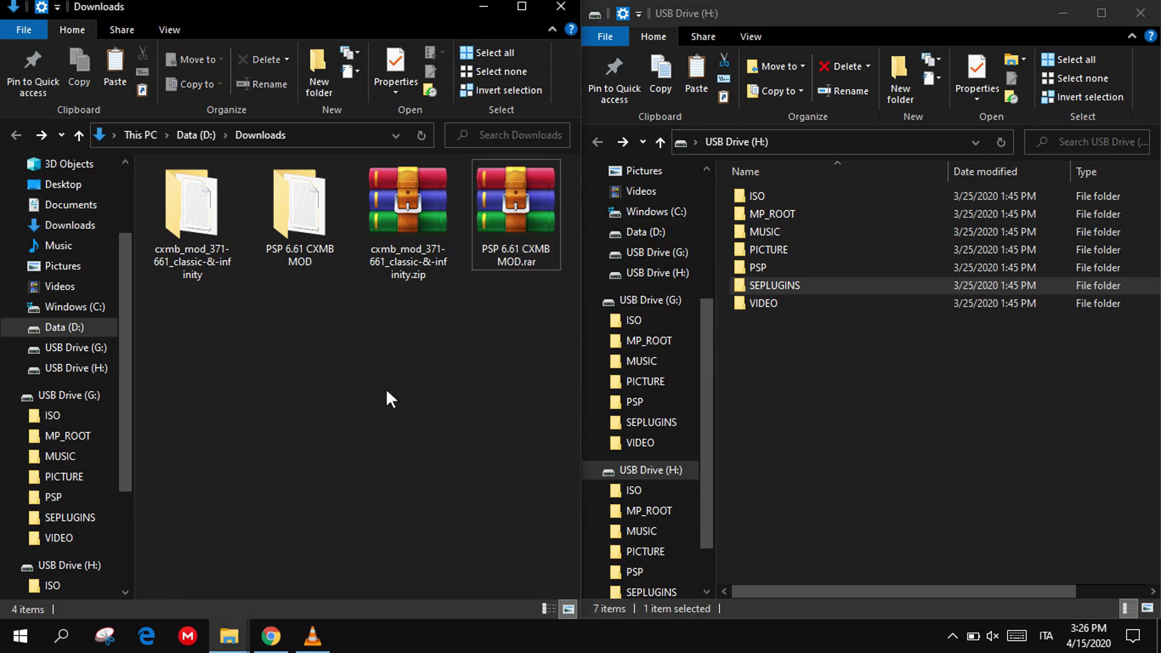
- Copy the extracted cxmb folder into USB Drive (H:)\SEPLUGINS, then open the mod's readme.txt
{"action": "double_click", "coordinate": [217, 261]}
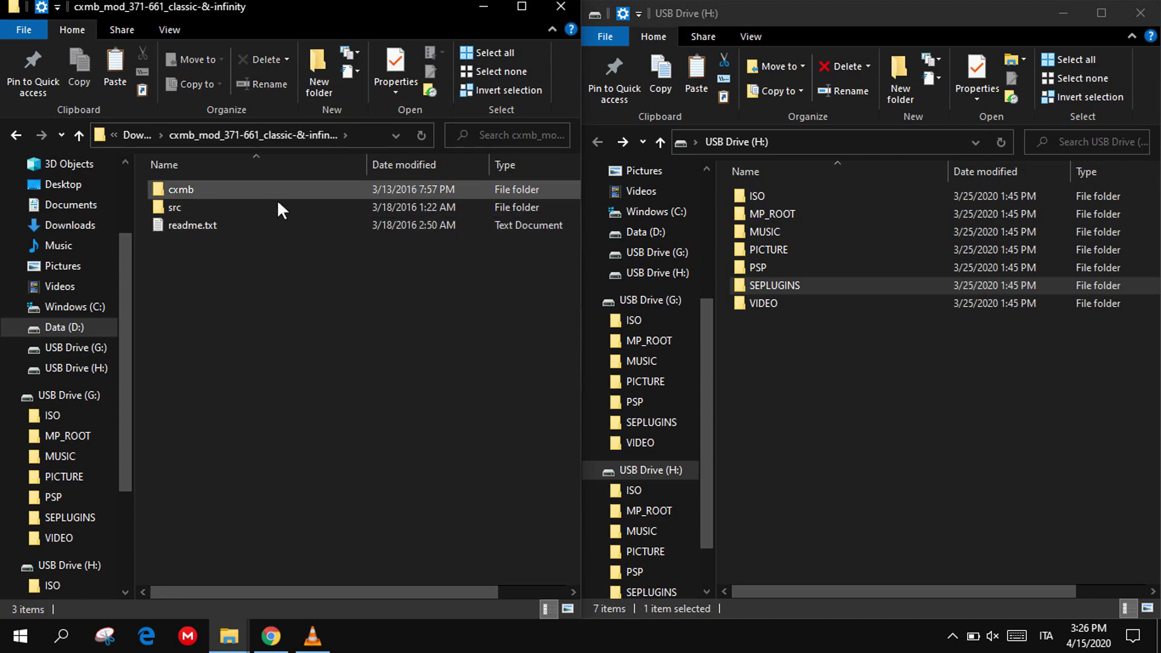
{"action": "left_click", "coordinate": [278, 197]}
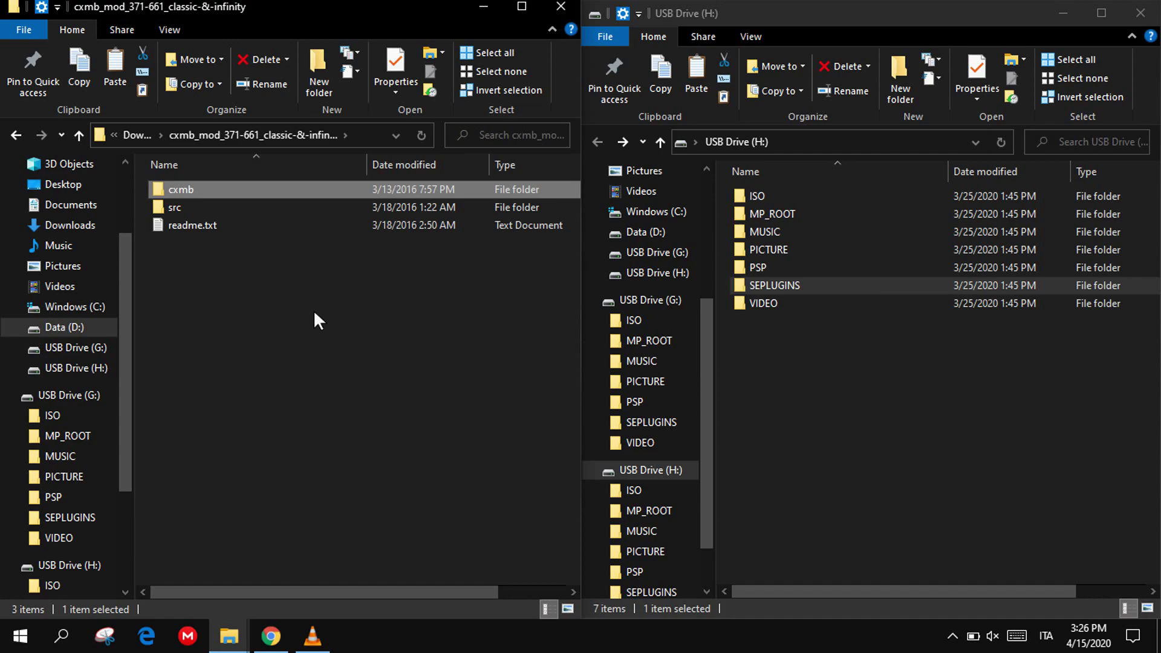
{"action": "key", "text": "ctrl+c"}
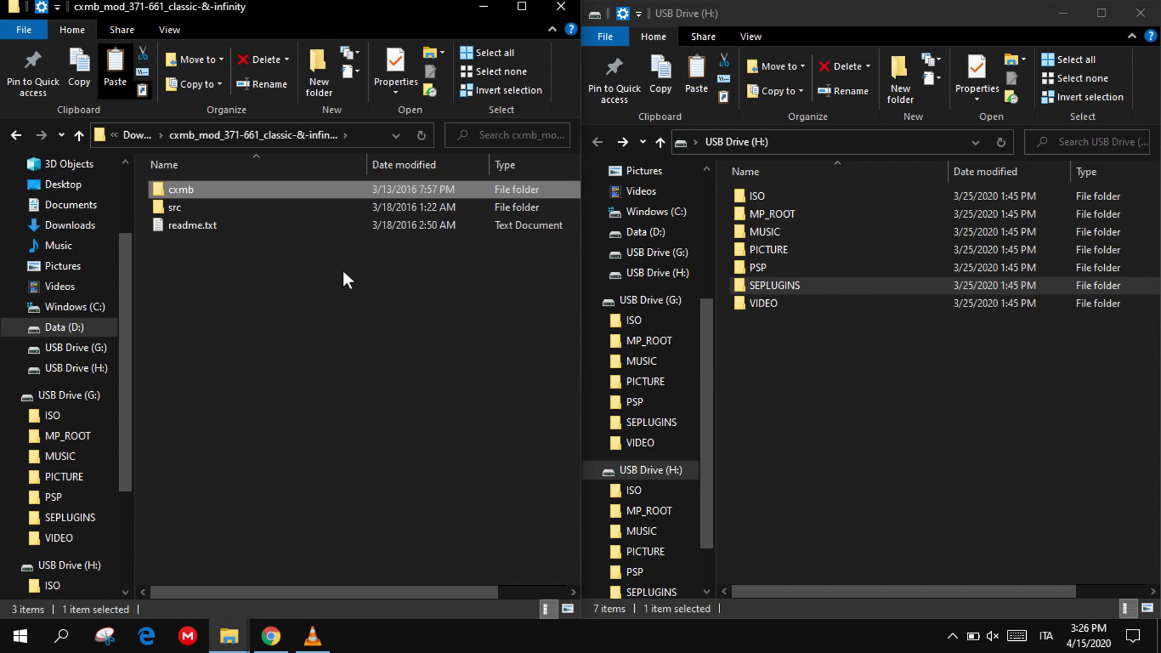
{"action": "double_click", "coordinate": [832, 294]}
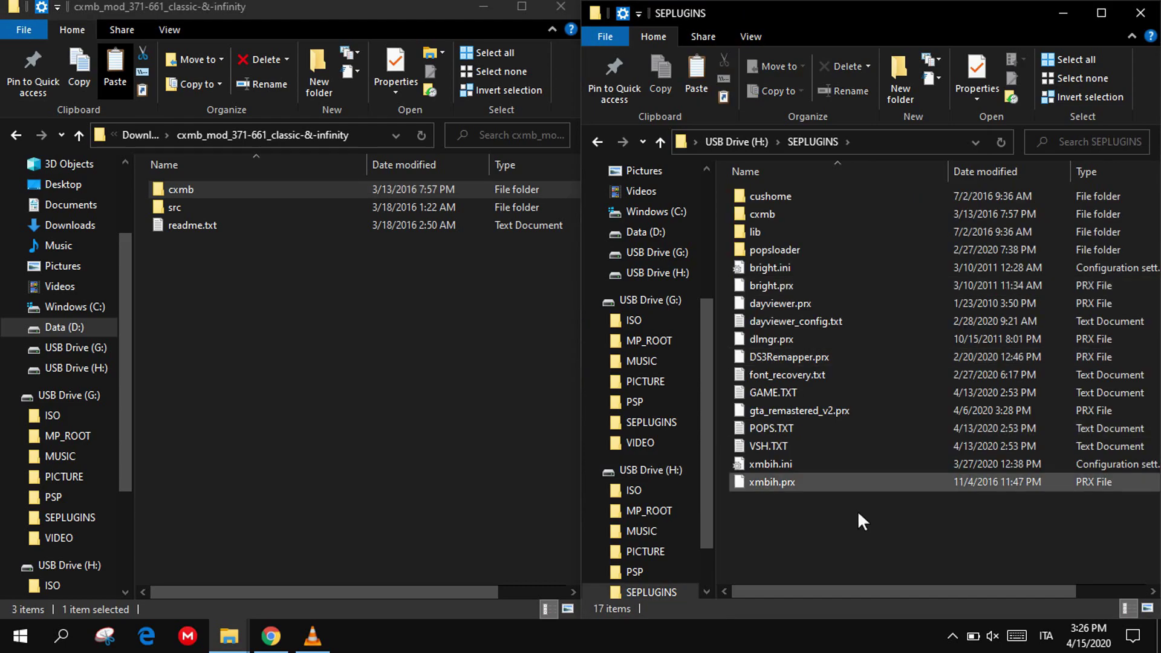
{"action": "left_click", "coordinate": [804, 223]}
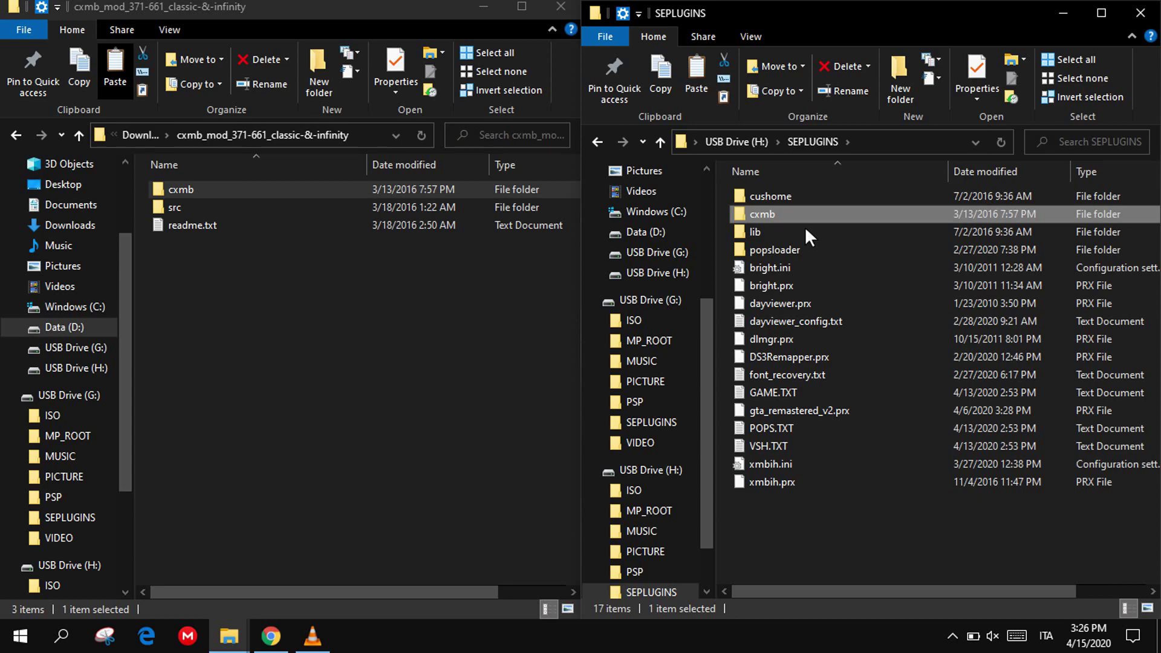
{"action": "double_click", "coordinate": [257, 232]}
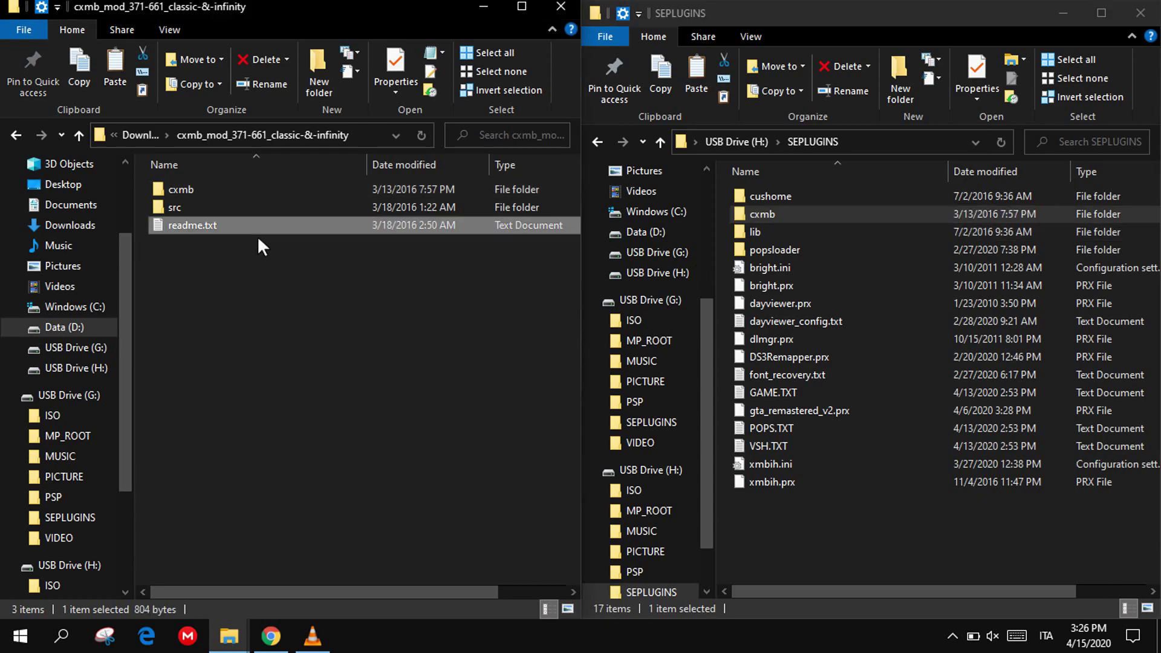
- Find the ms0: and ef0:/seplugins/cxmb/cxmb.prx 1 lines in the maximized readme, then close it
{"action": "left_click", "coordinate": [772, 191]}
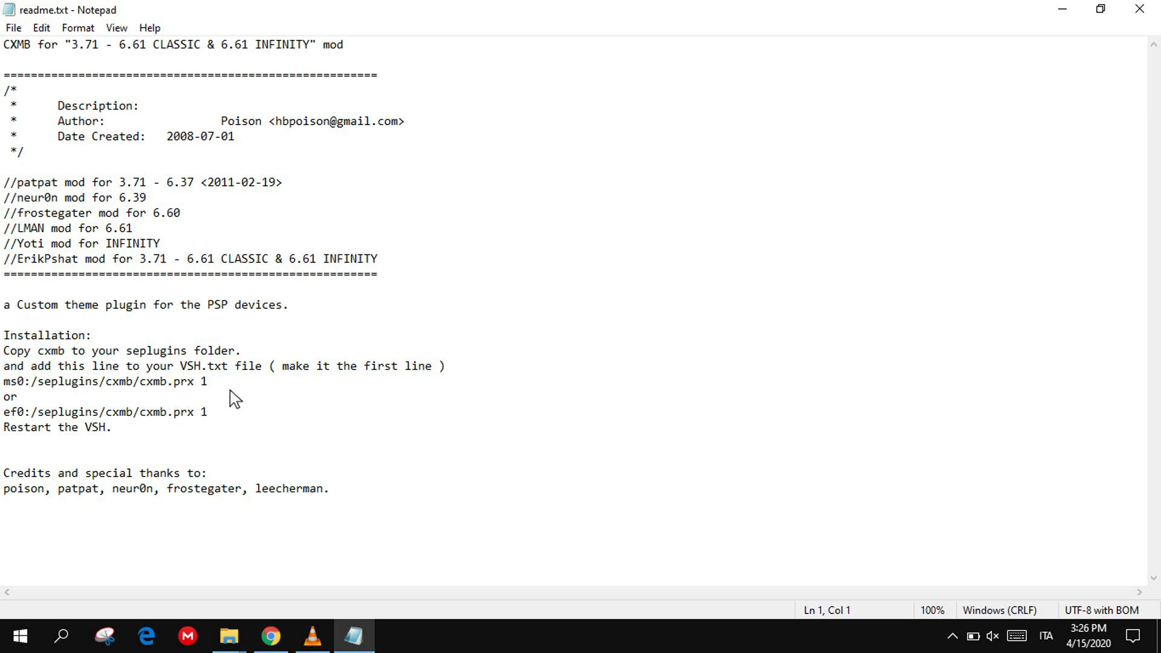
{"action": "left_click", "coordinate": [4, 387]}
{"action": "key", "text": "shift+End"}
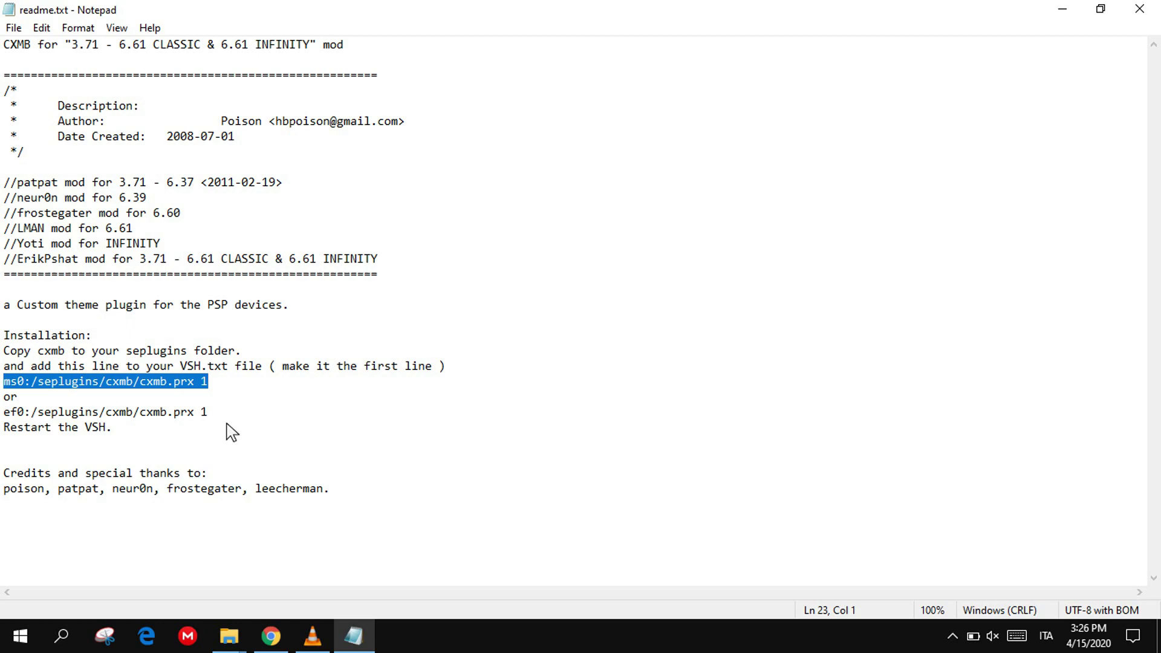
{"action": "left_click_drag", "start_coordinate": [209, 413], "coordinate": [11, 422]}
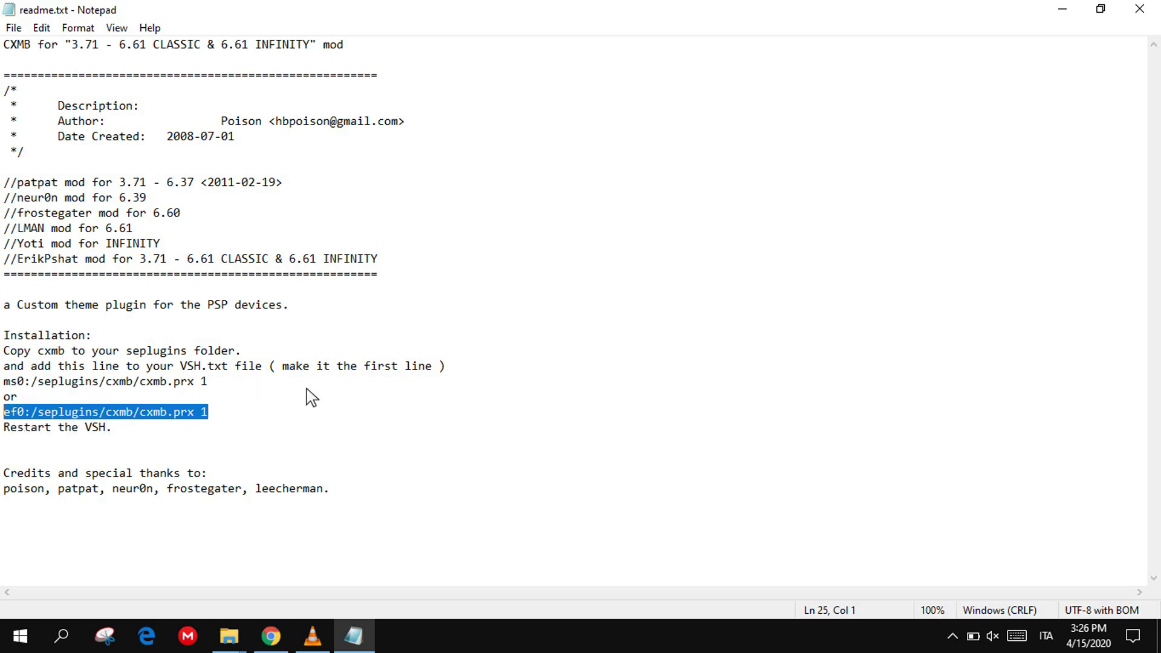
{"action": "left_click", "coordinate": [1140, 8]}
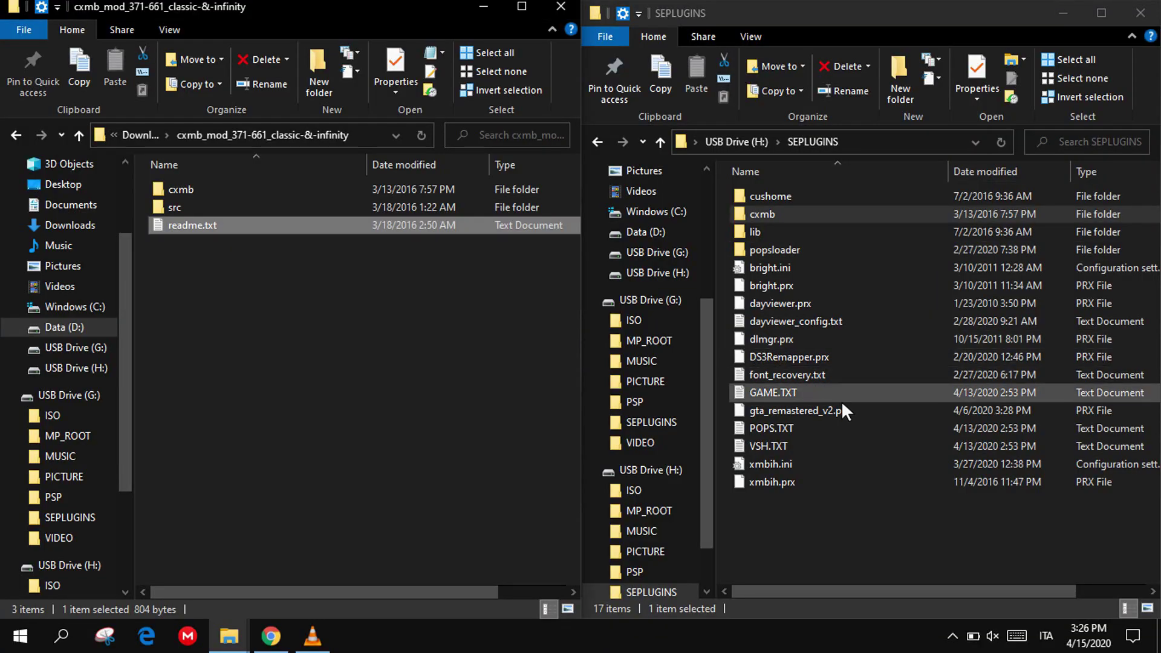
- Save VSH.TXT with ef0:/seplugins/cxmb/cxmb.prx 1 as its first line and close Notepad
{"action": "double_click", "coordinate": [832, 454]}
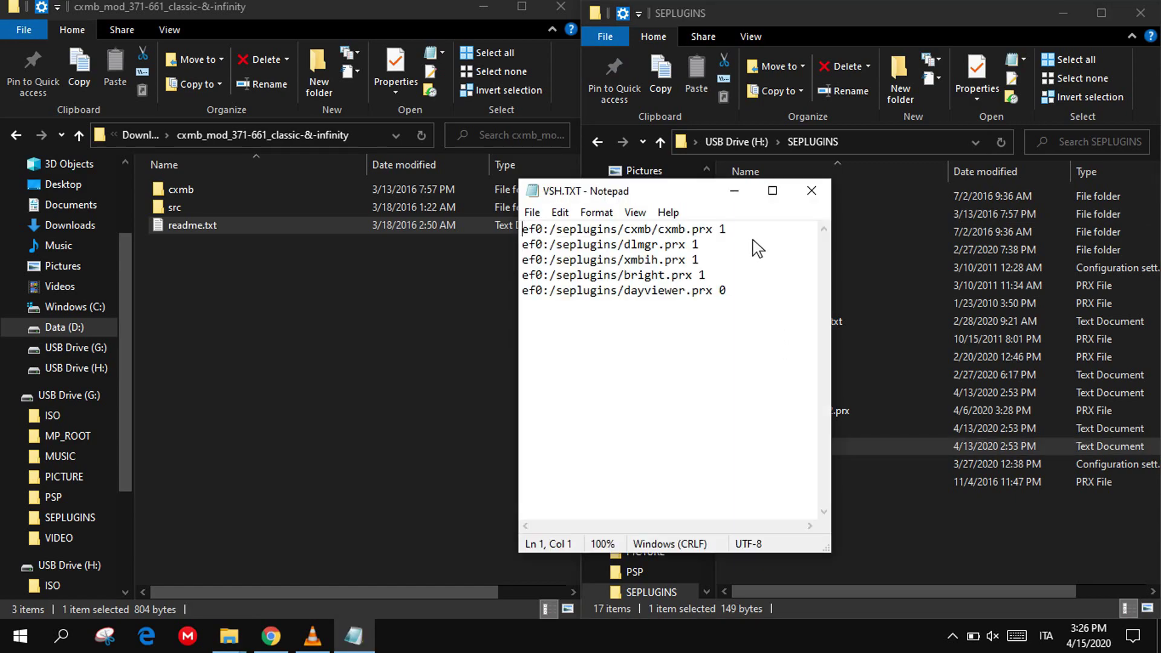
{"action": "left_click_drag", "start_coordinate": [752, 233], "coordinate": [522, 229]}
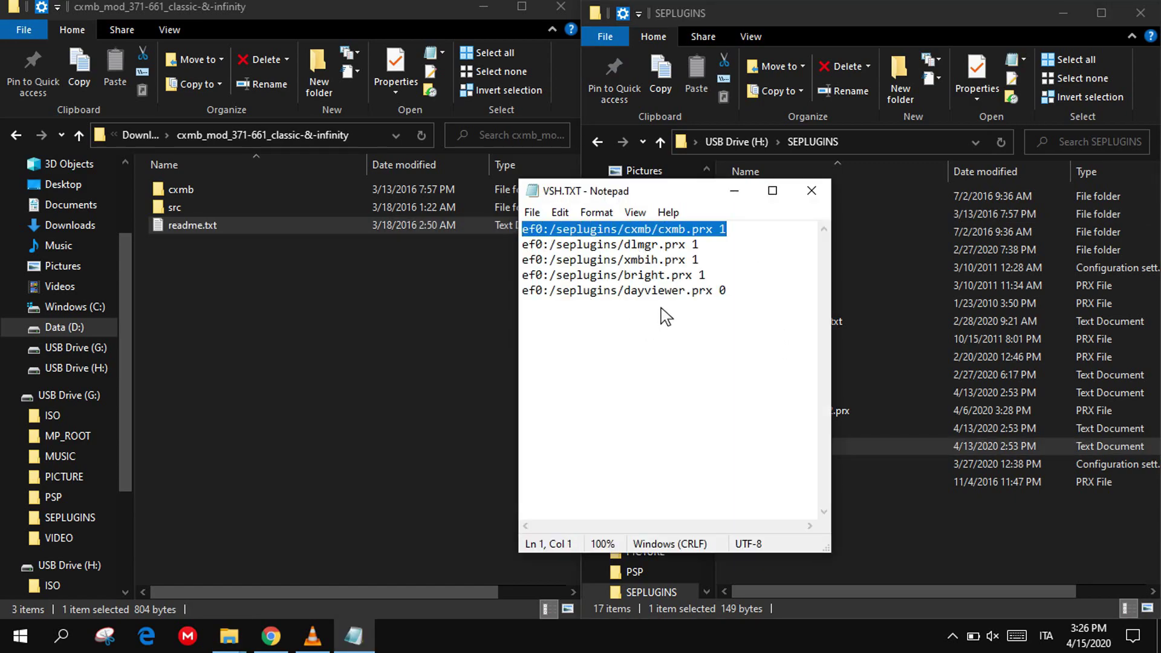
{"action": "left_click", "coordinate": [533, 212]}
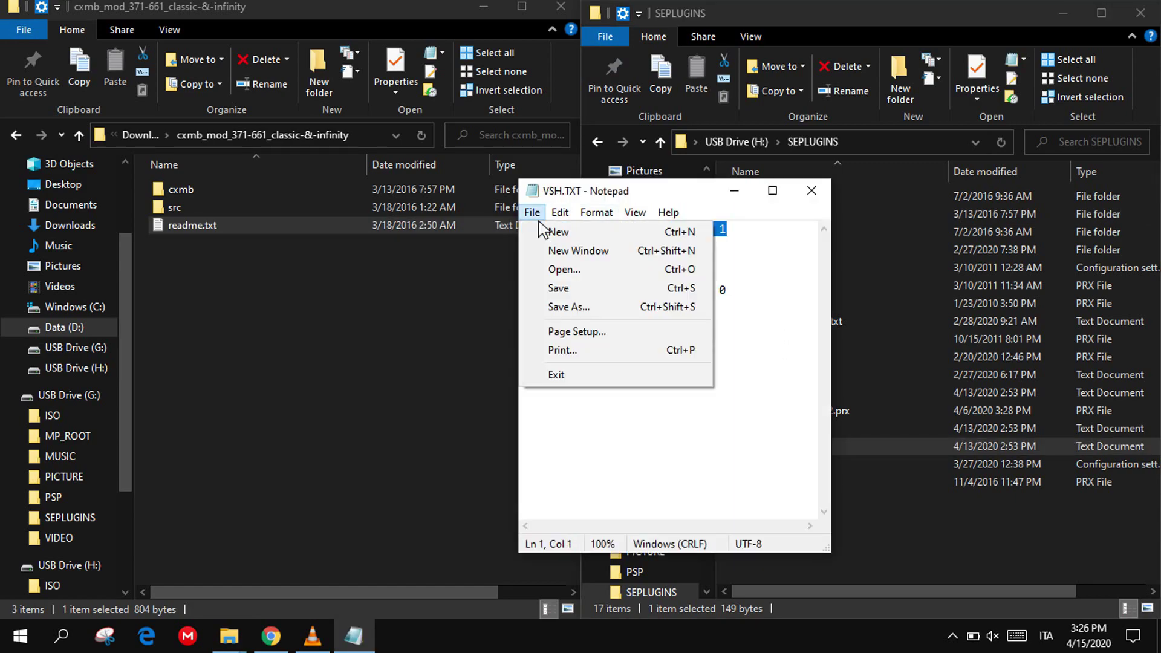
{"action": "left_click", "coordinate": [579, 297]}
{"action": "left_click", "coordinate": [812, 193]}
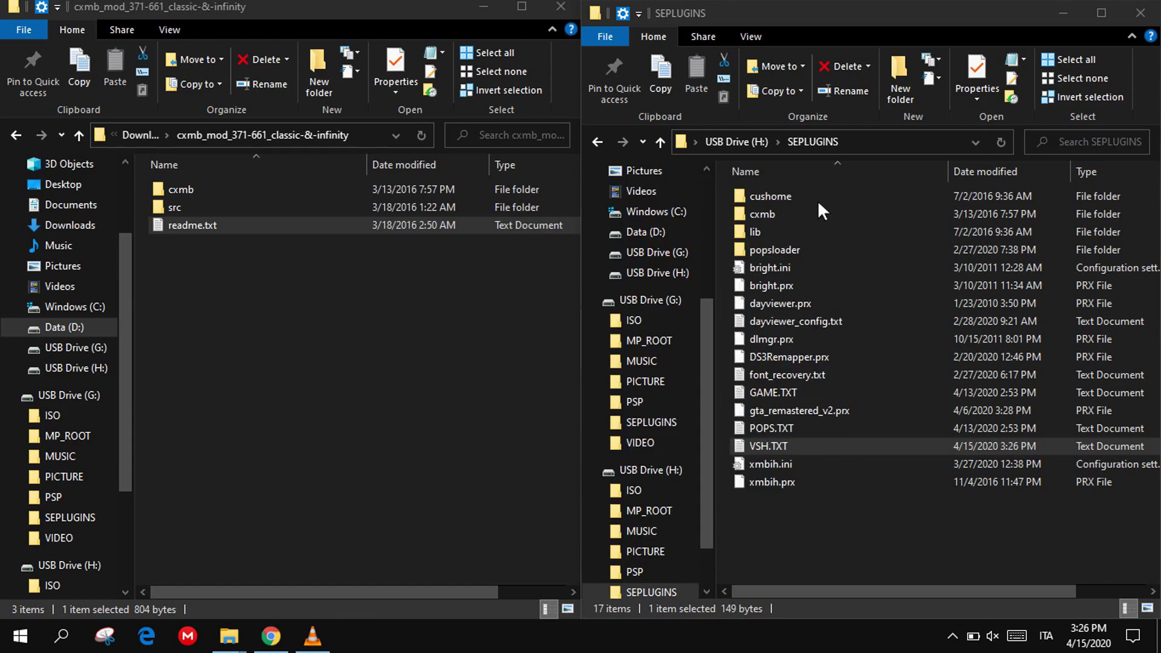
- Show PSP 6.61 CXMB MOD\THEME on the left and the USB drive root on the right
{"action": "left_click", "coordinate": [473, 389]}
{"action": "left_click", "coordinate": [143, 138]}
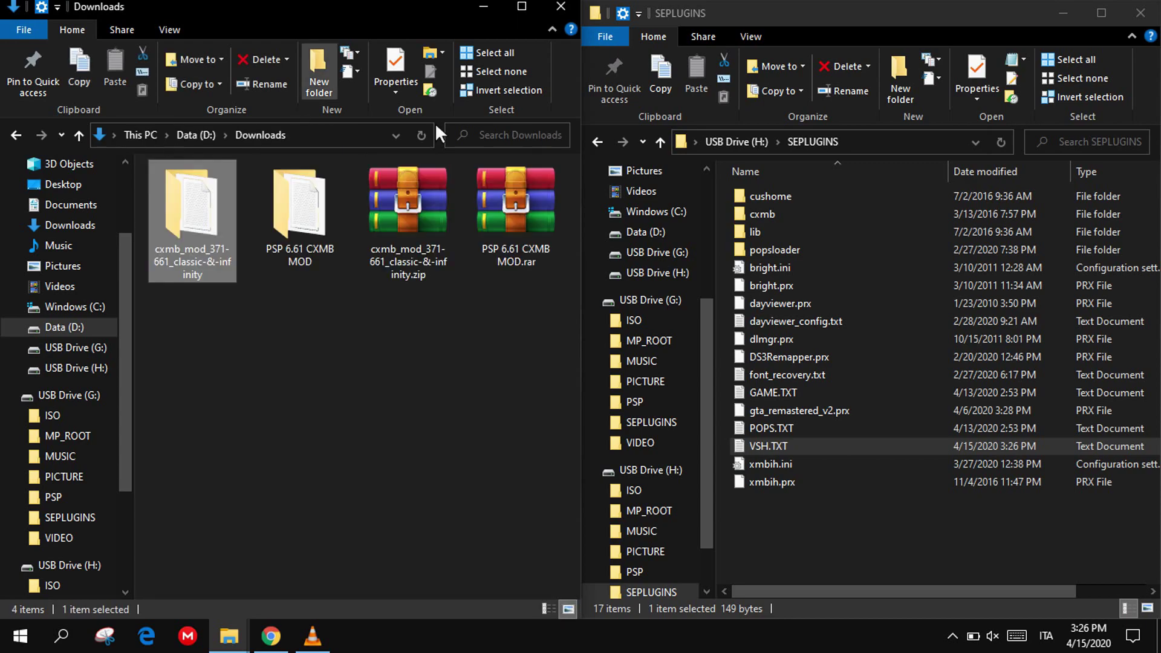
{"action": "left_click", "coordinate": [741, 144]}
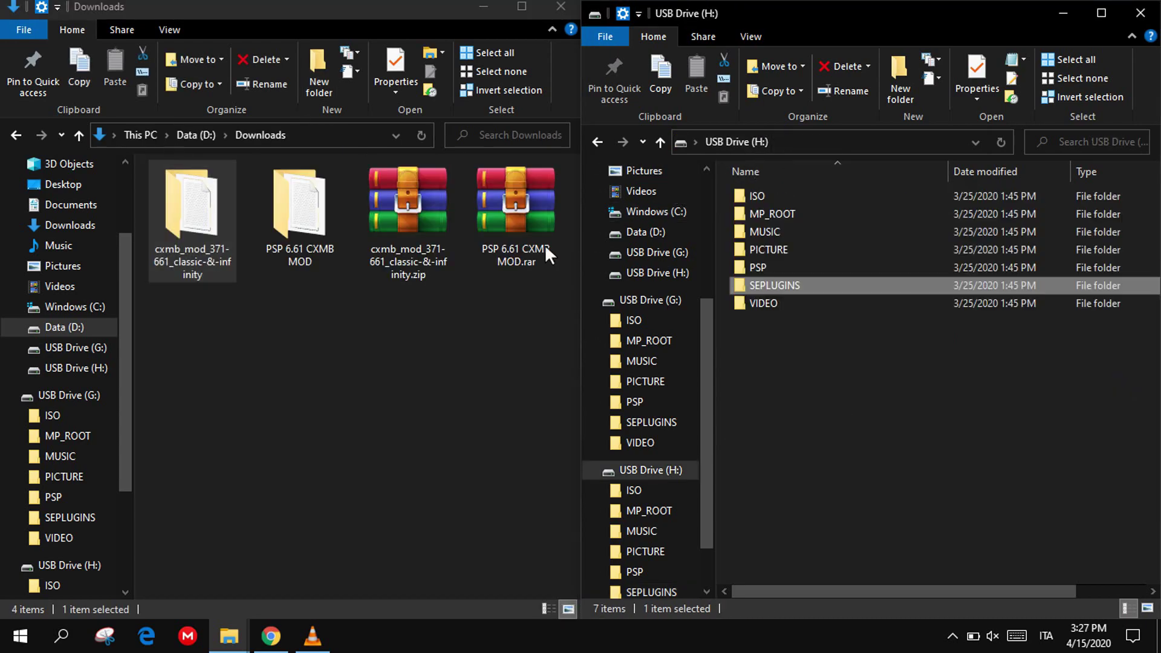
{"action": "double_click", "coordinate": [305, 225]}
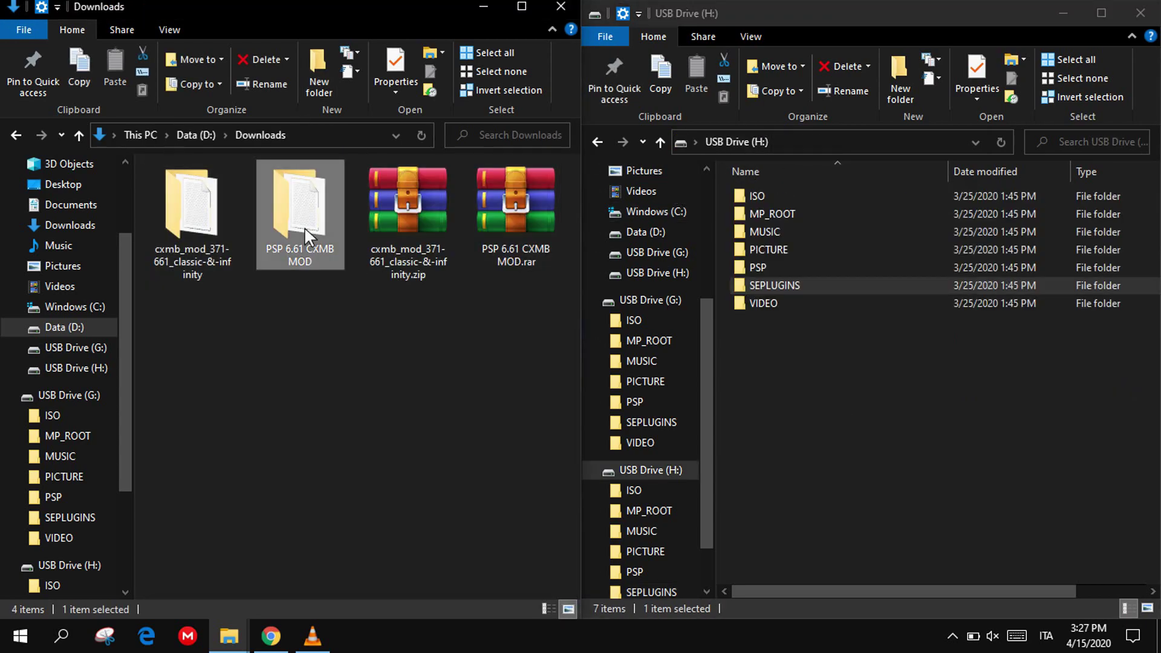
{"action": "left_click", "coordinate": [272, 210]}
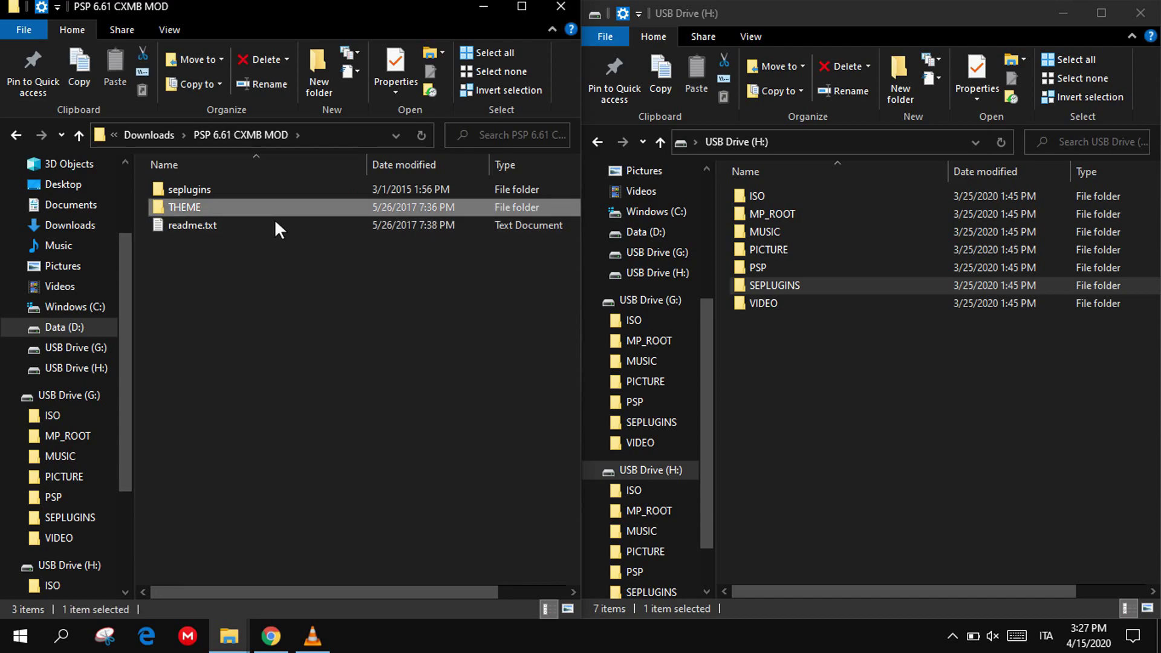
{"action": "key", "text": "Return"}
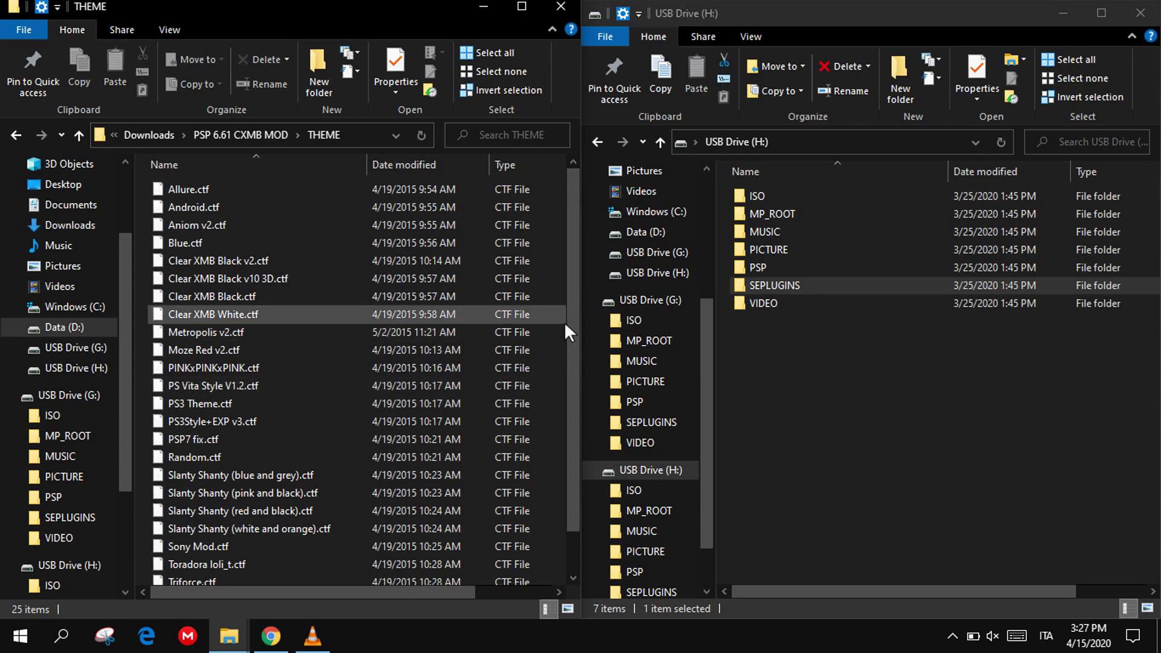
- Show the PSP\THEME folder of USB Drive (H:) in the right pane
{"action": "left_click_drag", "start_coordinate": [578, 310], "coordinate": [584, 357]}
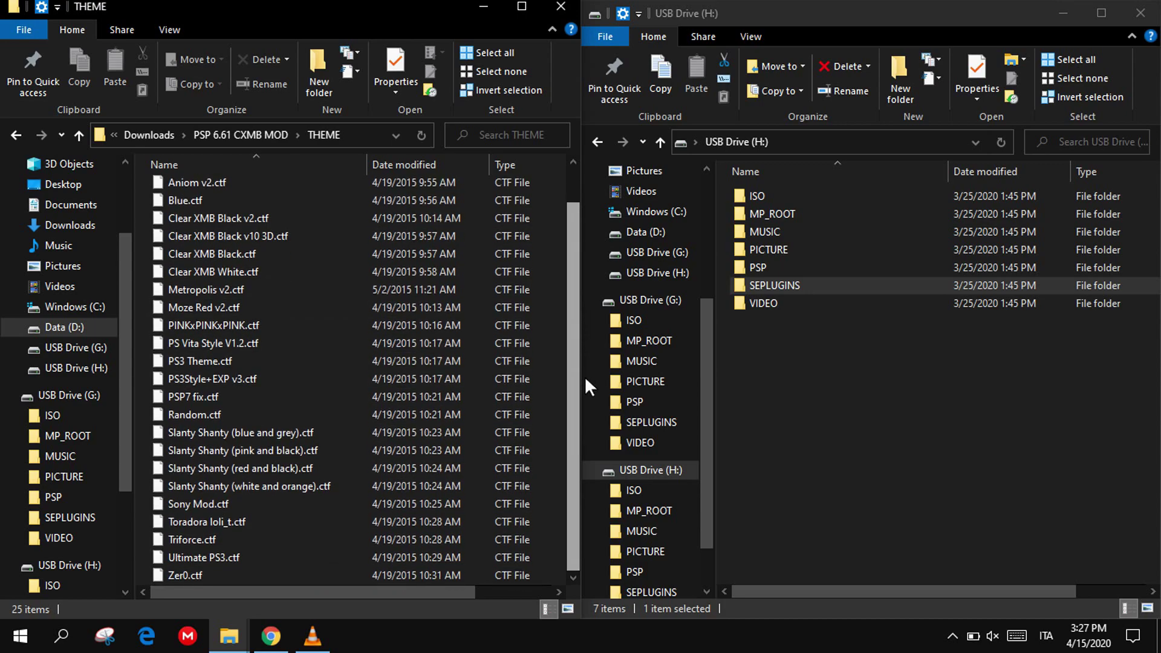
{"action": "left_click", "coordinate": [836, 332]}
{"action": "left_click", "coordinate": [810, 277]}
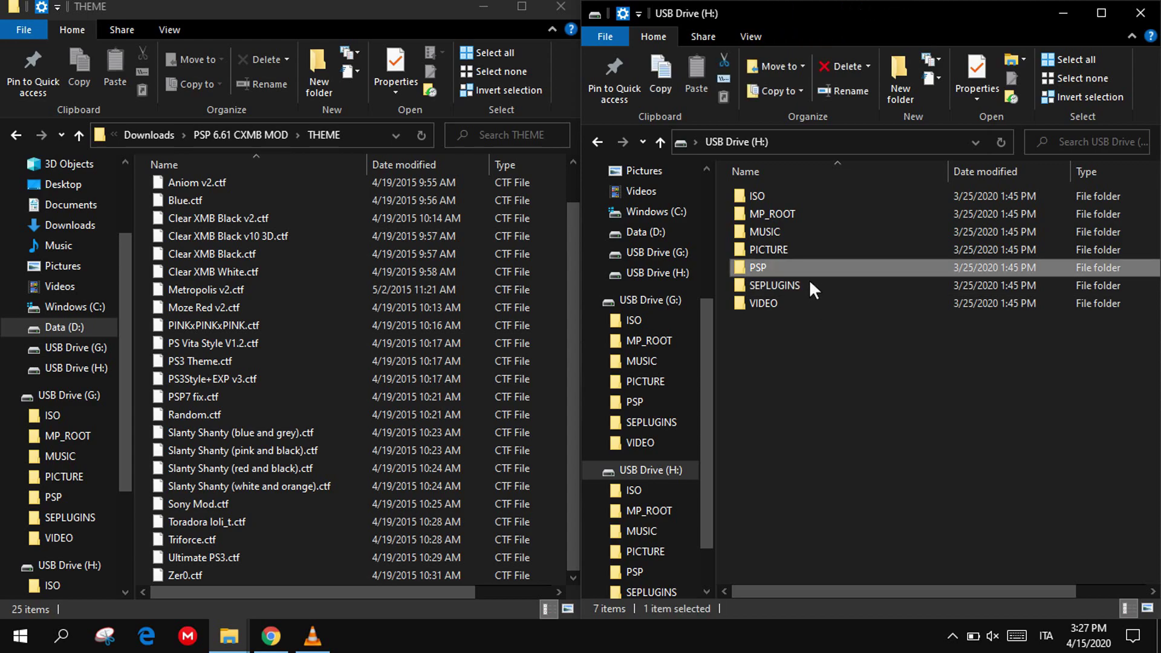
{"action": "double_click", "coordinate": [810, 277]}
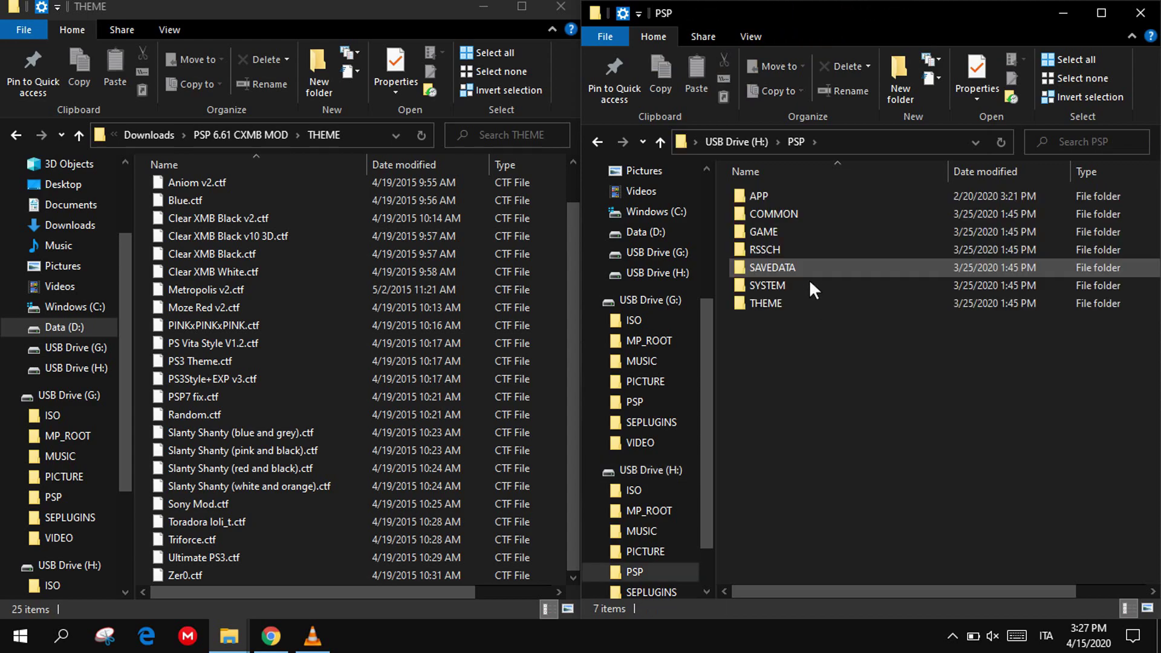
{"action": "double_click", "coordinate": [854, 312]}
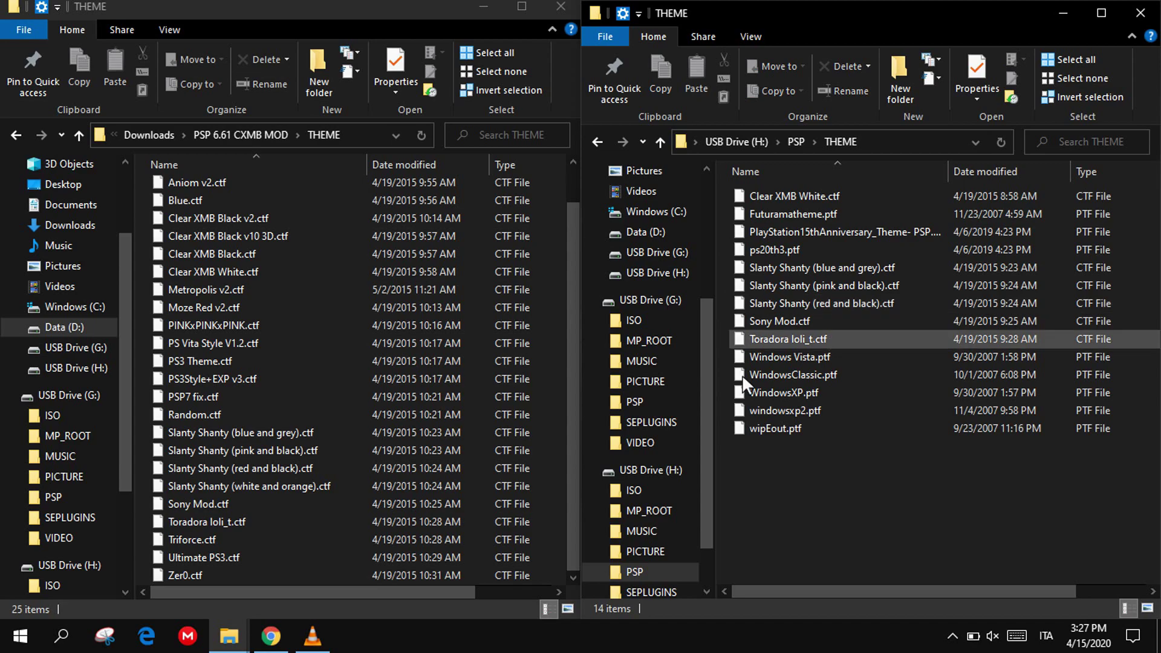
- Select all 25 .ctf theme files in the mod's THEME folder
{"action": "left_click", "coordinate": [439, 455]}
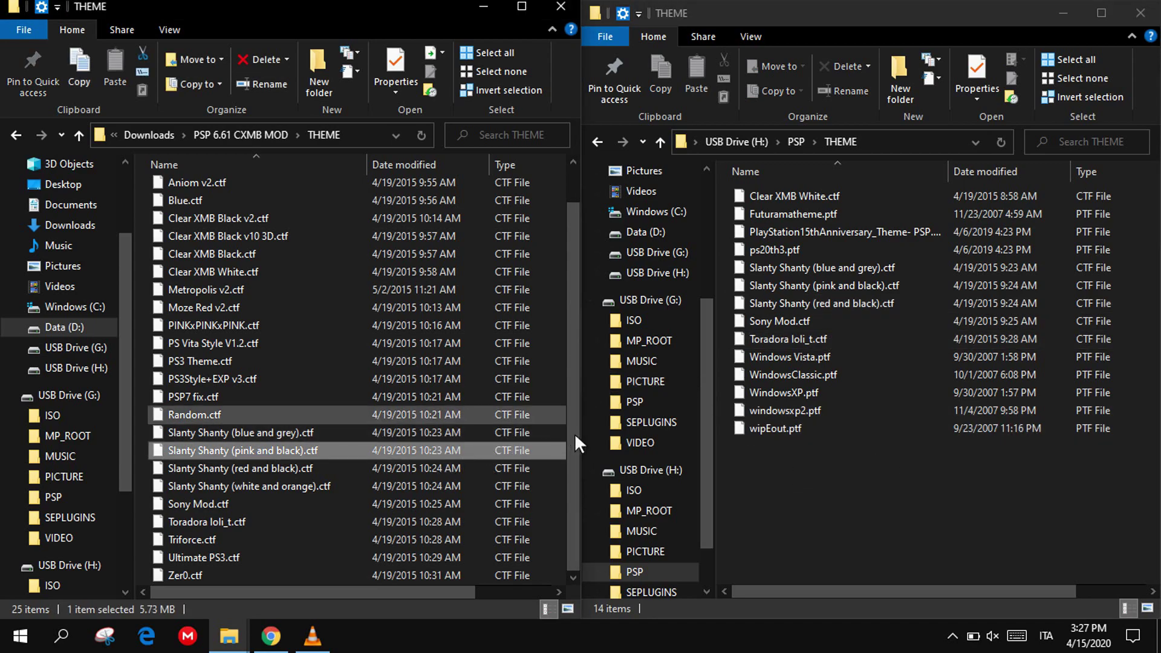
{"action": "scroll", "coordinate": [577, 437], "scroll_direction": "up", "scroll_amount": 1}
{"action": "left_click", "coordinate": [279, 421]}
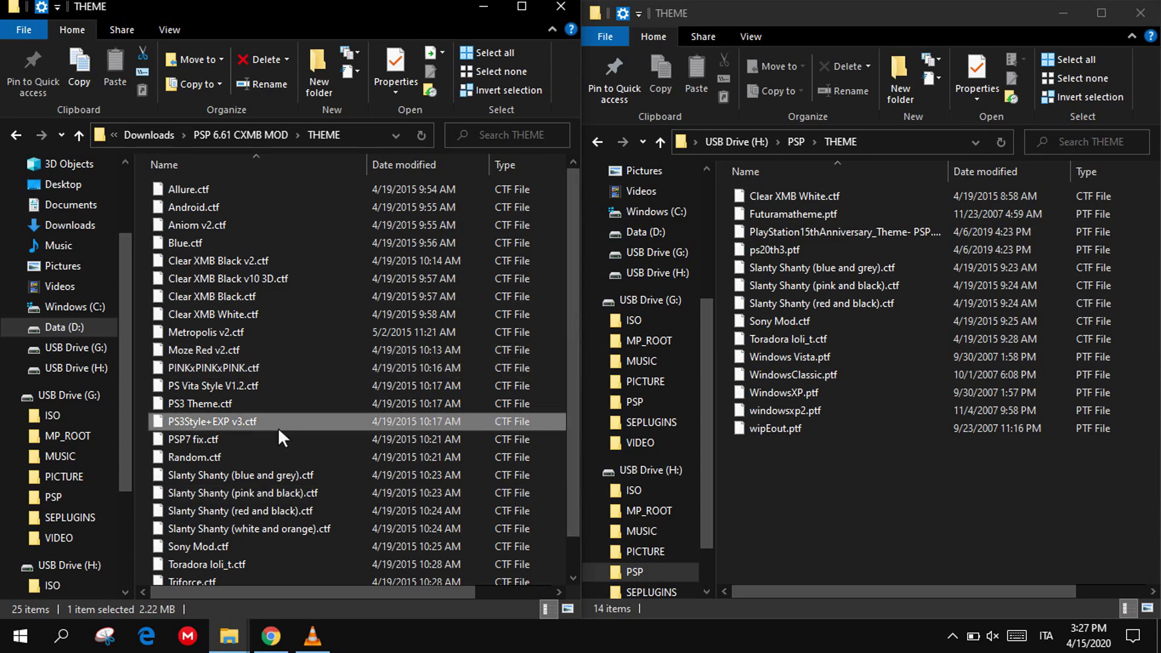
{"action": "key", "text": "ctrl+a"}
{"action": "left_click", "coordinate": [817, 508]}
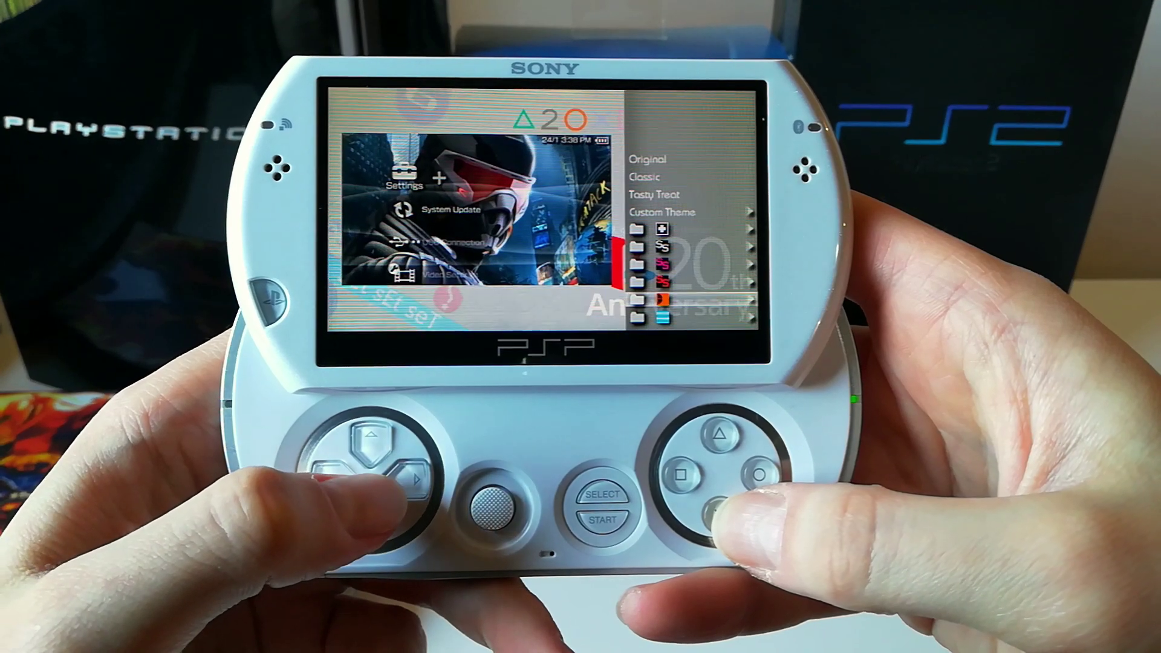
- Apply the 20th Anniversary custom theme and back out to the home menu
{"action": "key", "text": "Return"}
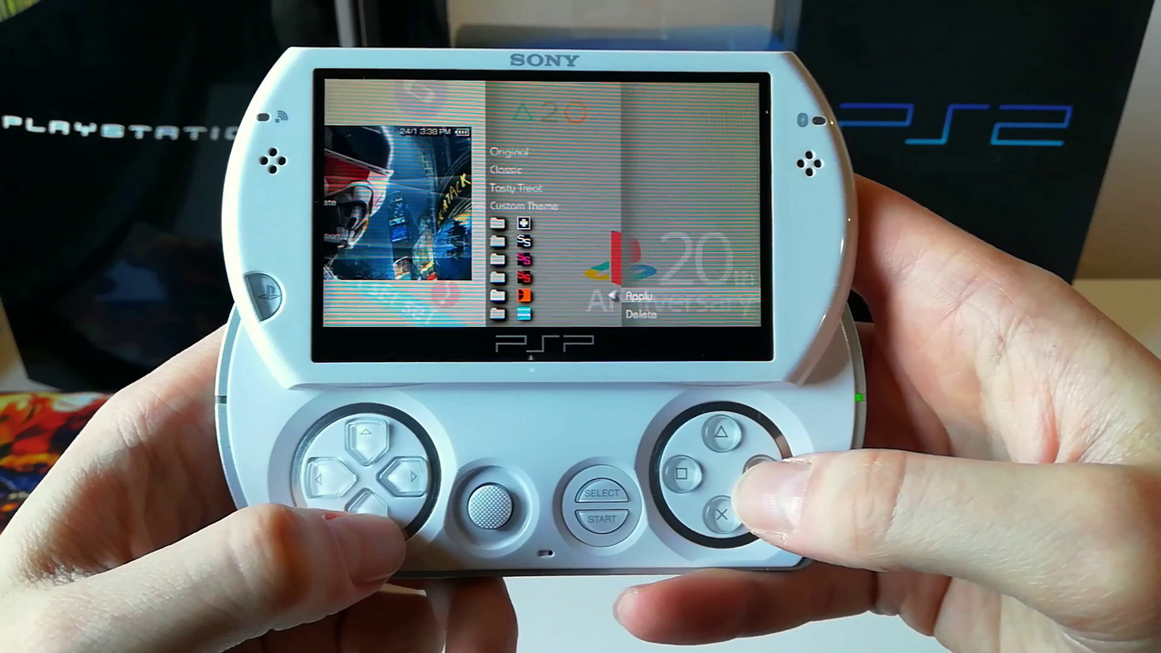
{"action": "key", "text": "Escape"}
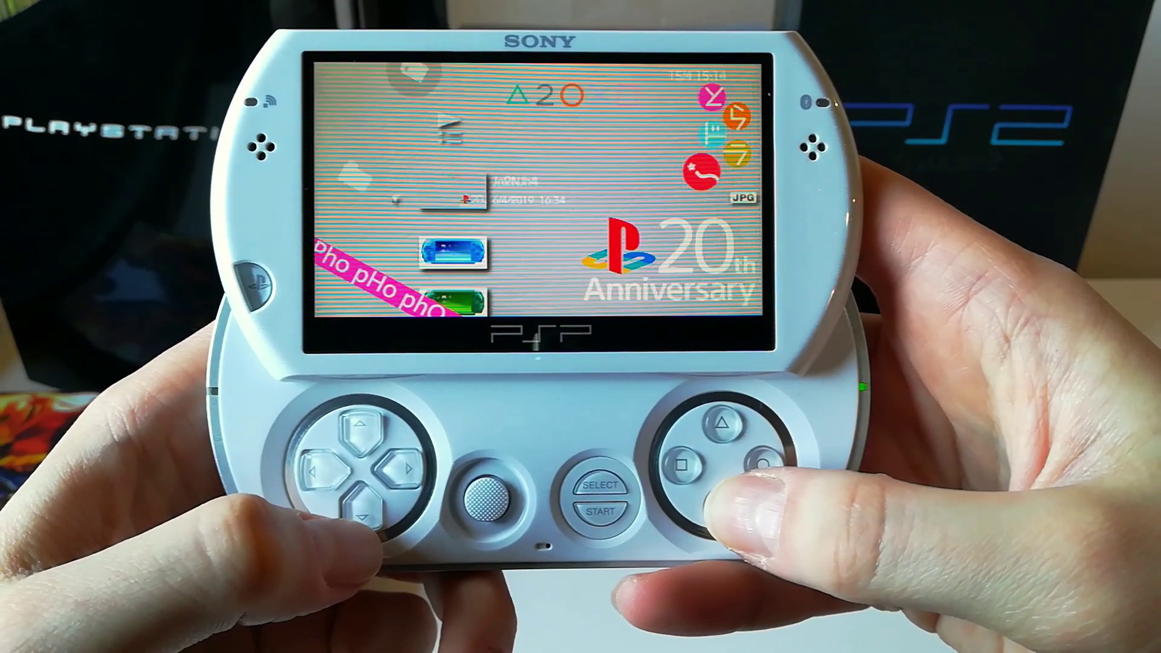
{"action": "key", "text": "Escape"}
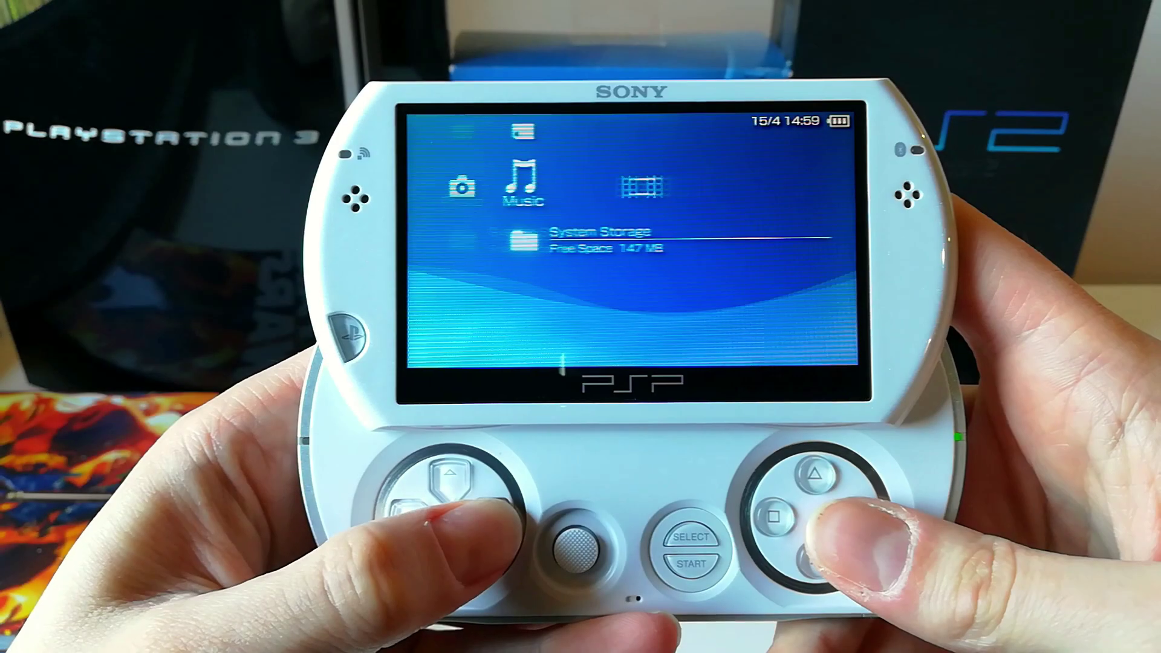
- Browse the XMB categories under the new pink theme, moving from Video to Game
{"action": "key", "text": "Right"}
{"action": "key", "text": "Right"}
{"action": "key", "text": "Down"}
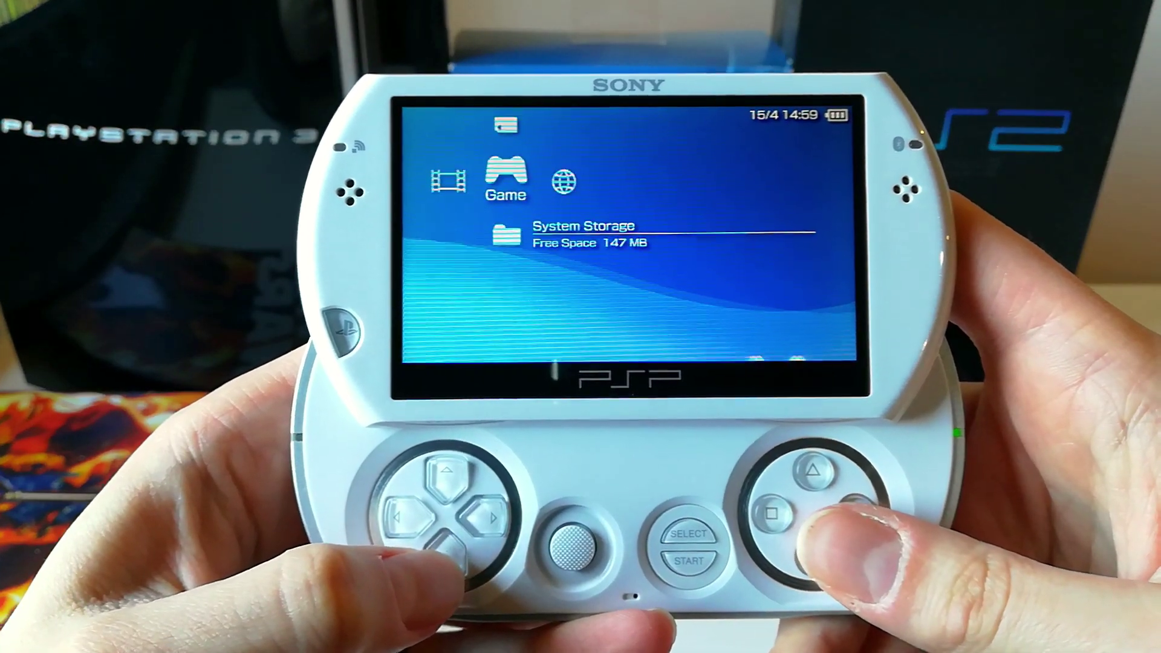
{"action": "key", "text": "Return"}
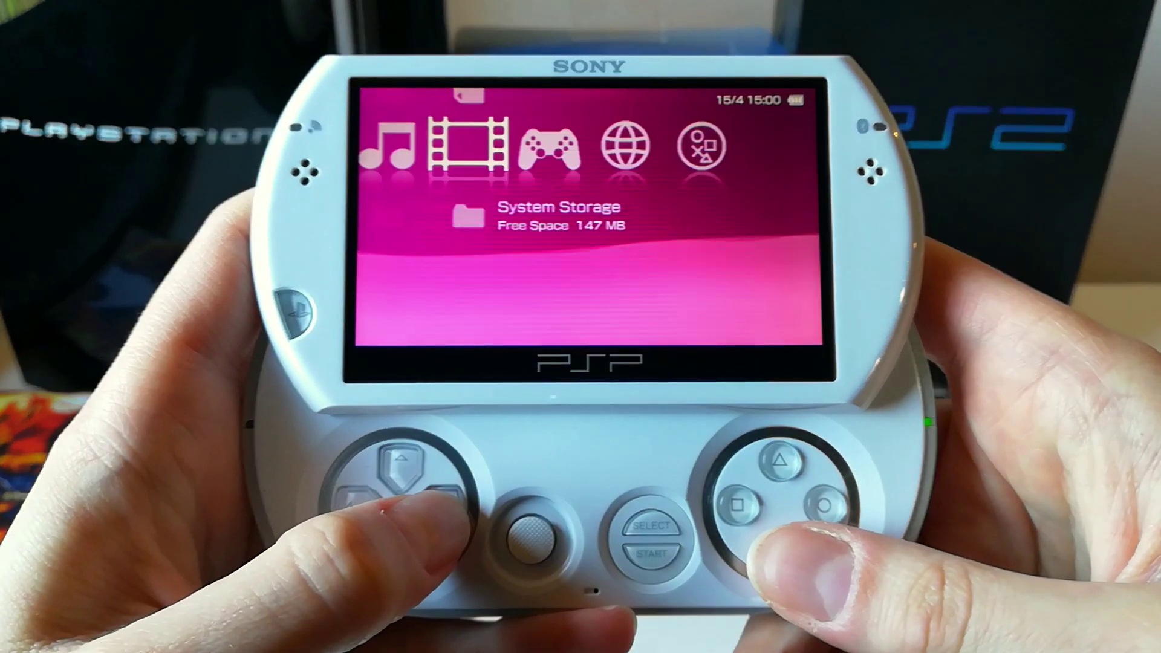
{"action": "key", "text": "Right"}
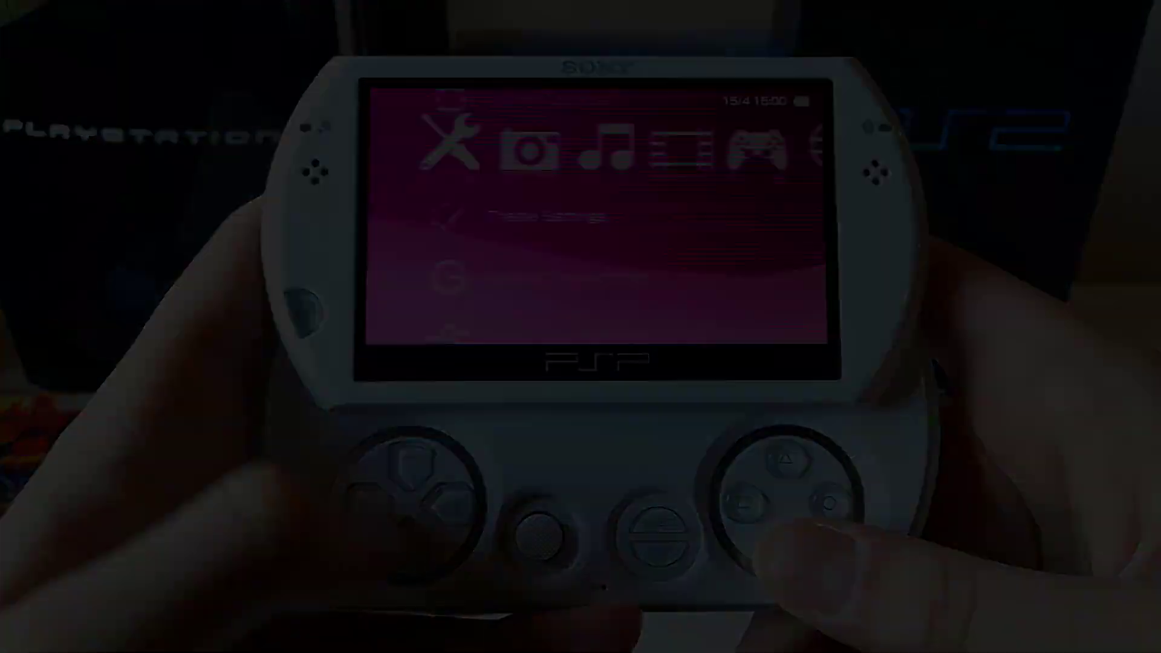